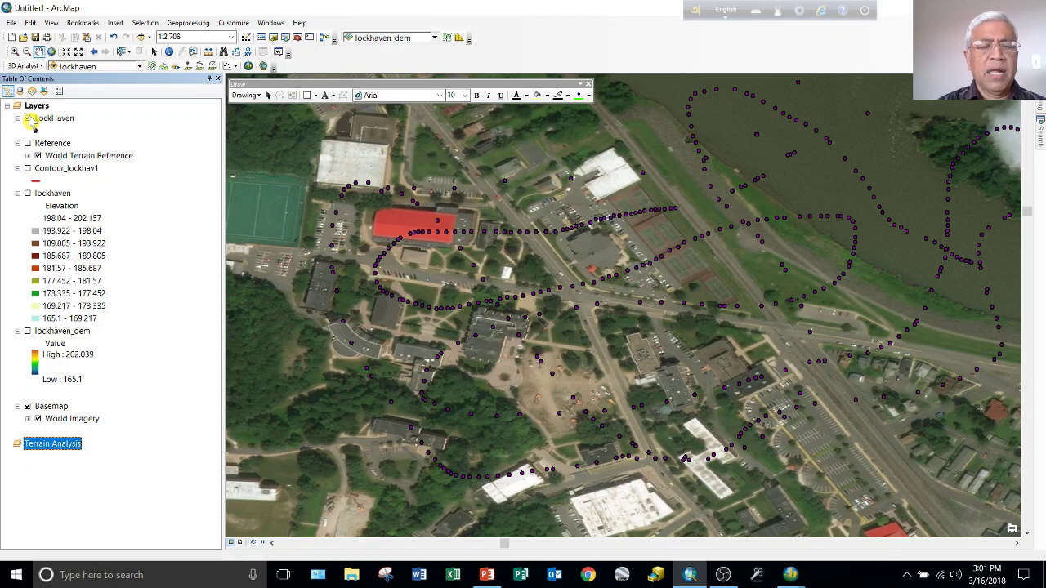
Step: Examine the Contour_lockhav1 contours and the lockhaven TIN elevation surface in turn, hiding each again after viewing
left_click(27, 119)
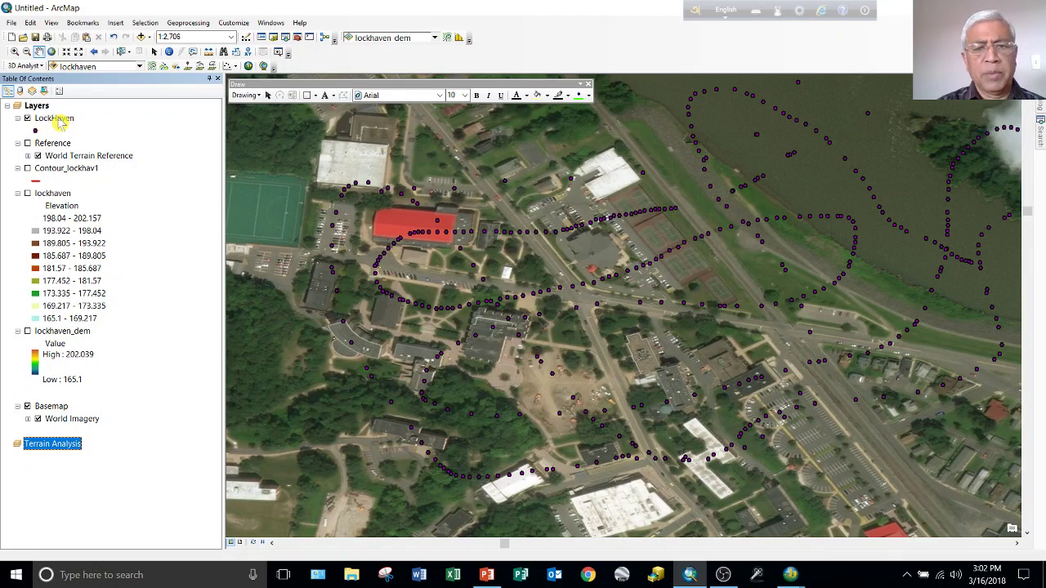
left_click(28, 169)
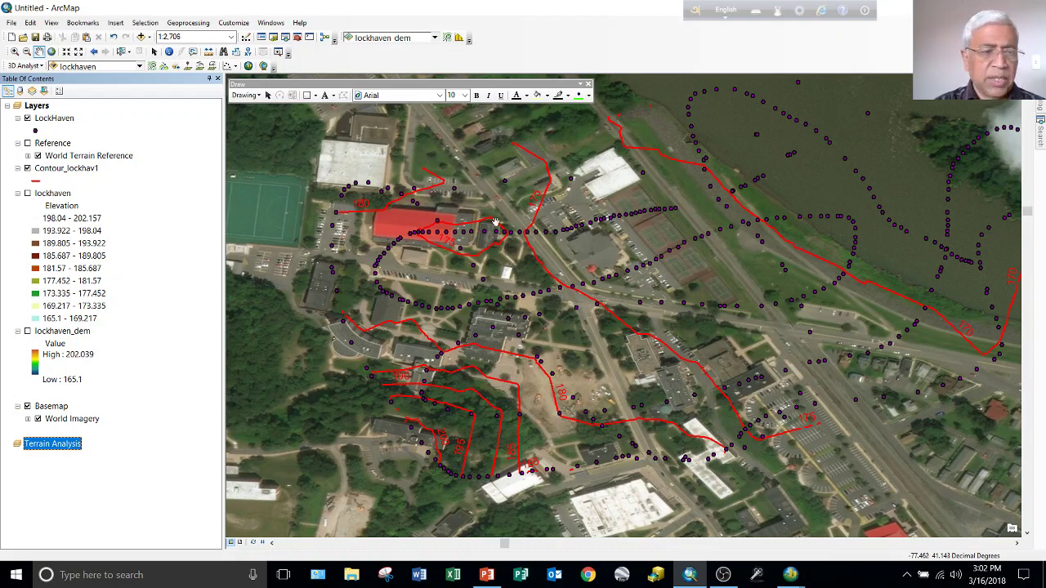
left_click(27, 169)
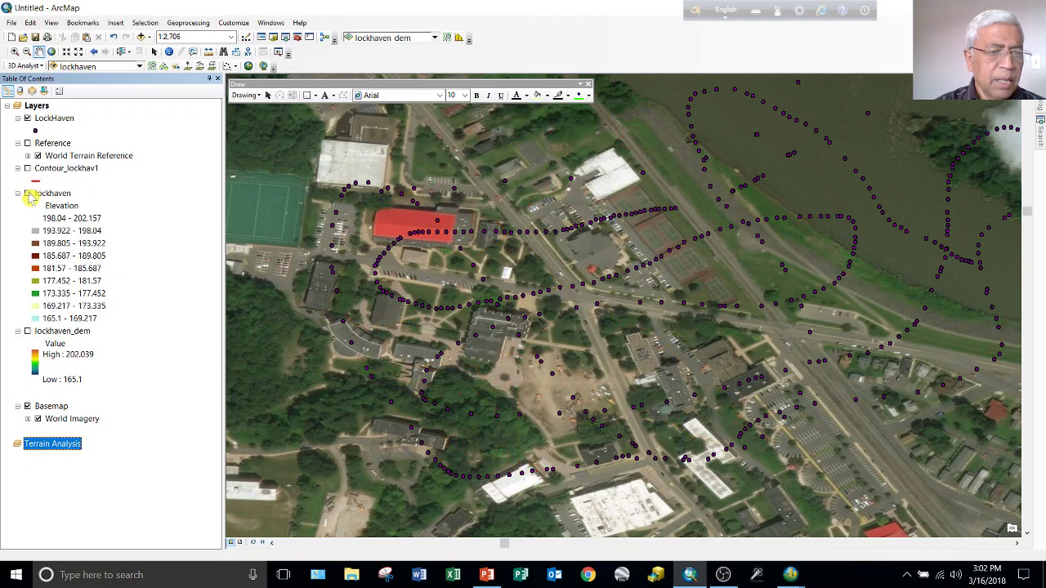
left_click(27, 194)
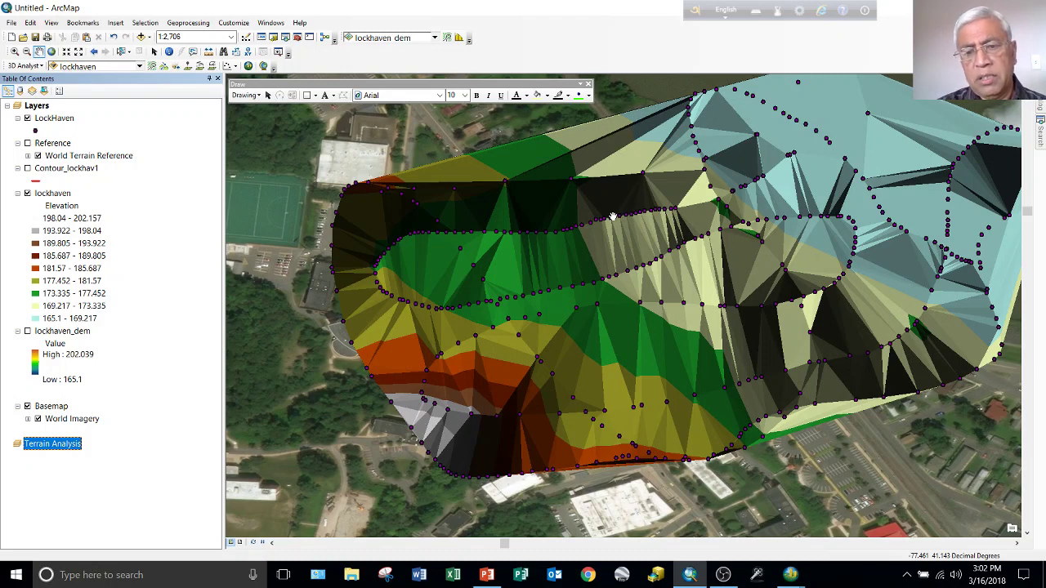
left_click(27, 195)
Step: Display the lockhaven_dem raster over the basemap and hide the LockHaven point layer
left_click(27, 332)
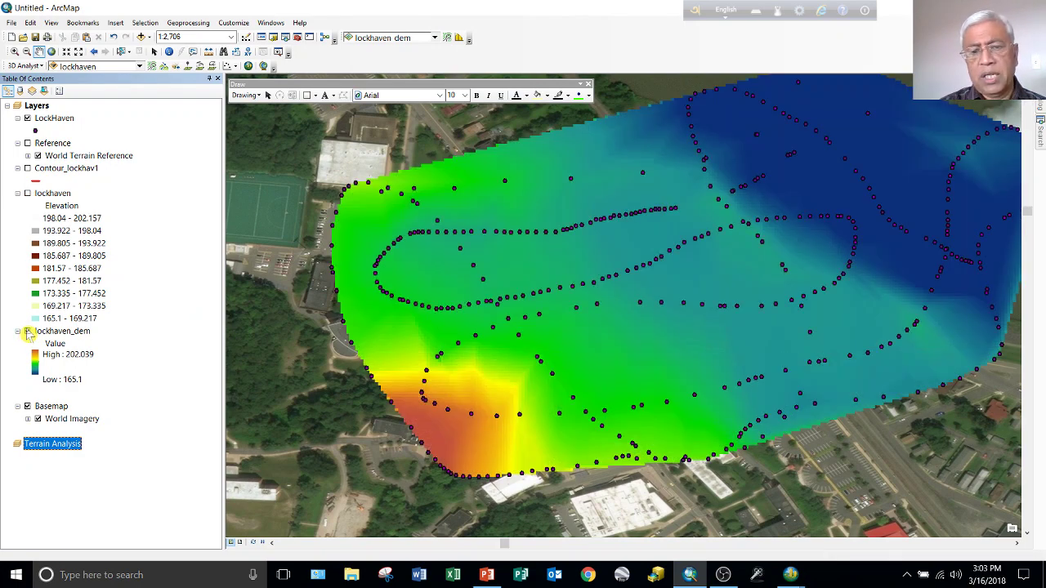
left_click(28, 119)
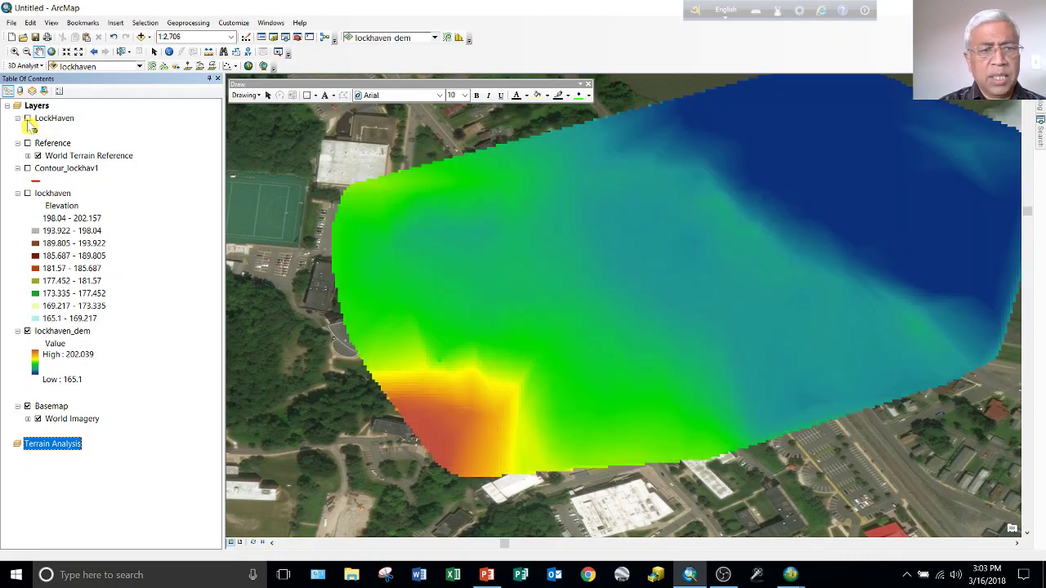
left_click(28, 119)
left_click(28, 119)
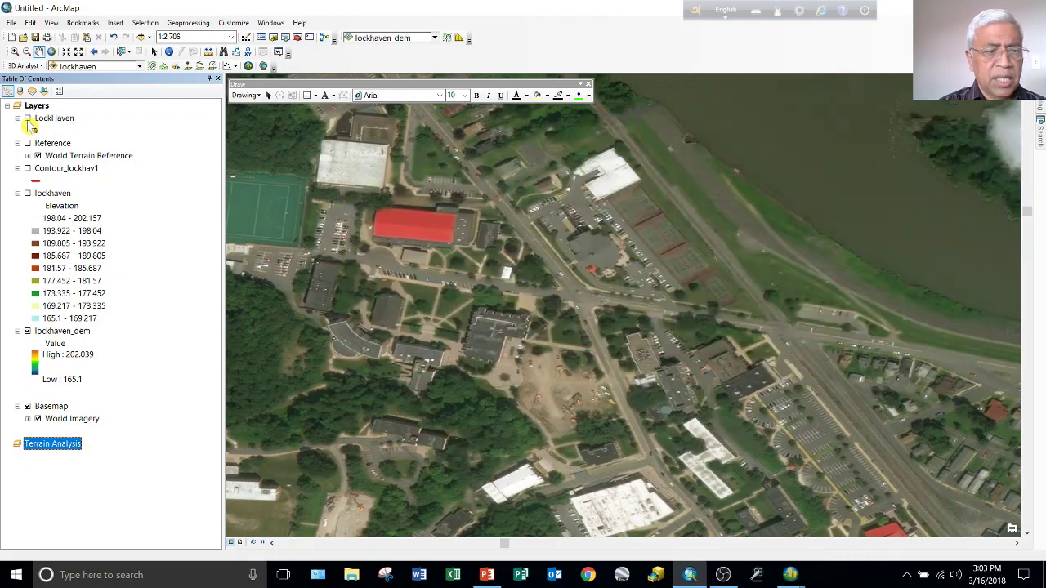
Step: Activate the Terrain Analysis data frame
right_click(58, 448)
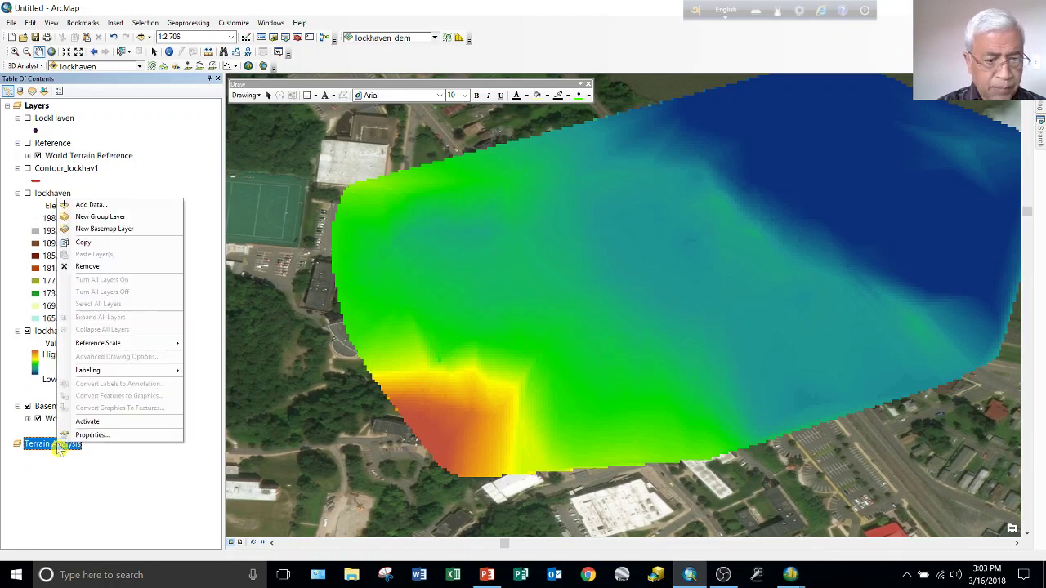
left_click(89, 423)
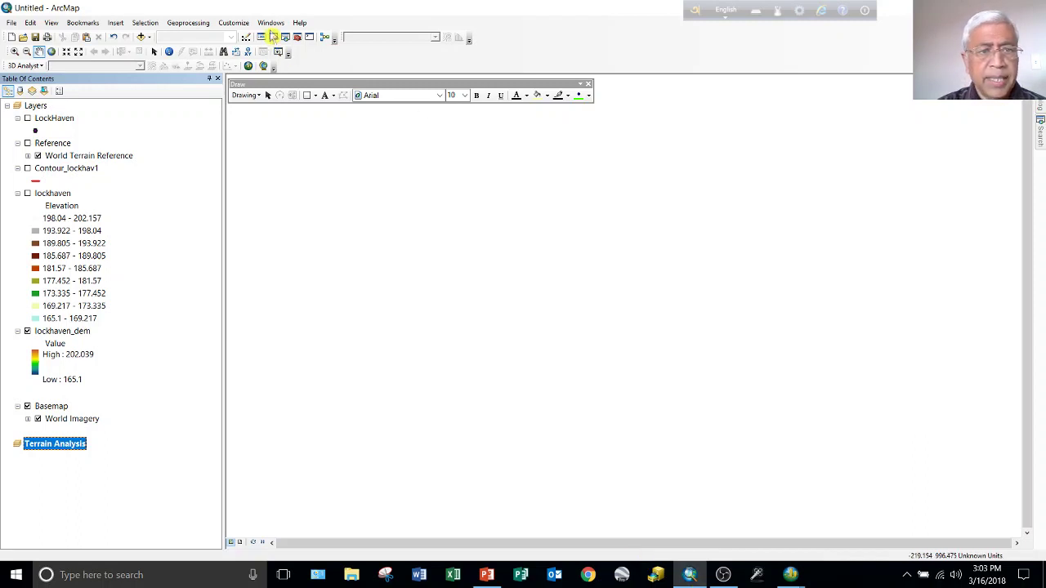
left_click(234, 24)
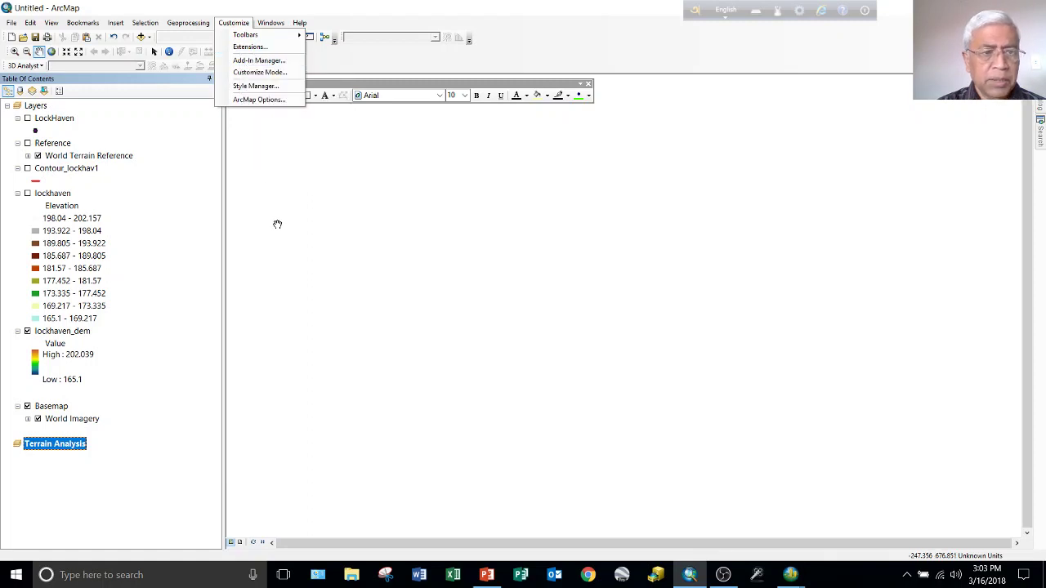
left_click(142, 41)
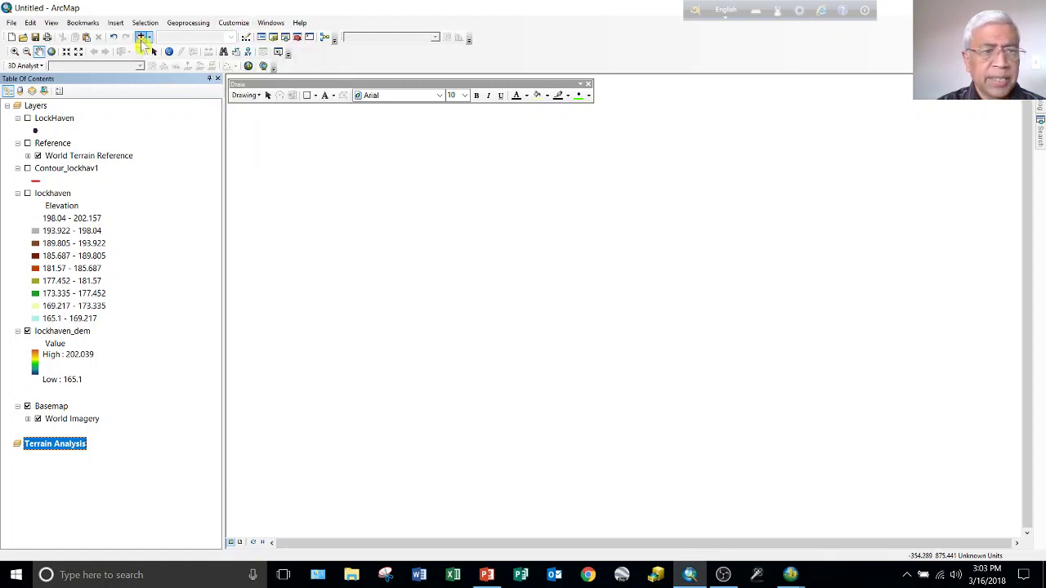
Step: Add the LockHaven.shp point shapefile from the GIS_forVideo folder to the Terrain Analysis data frame
left_click(142, 41)
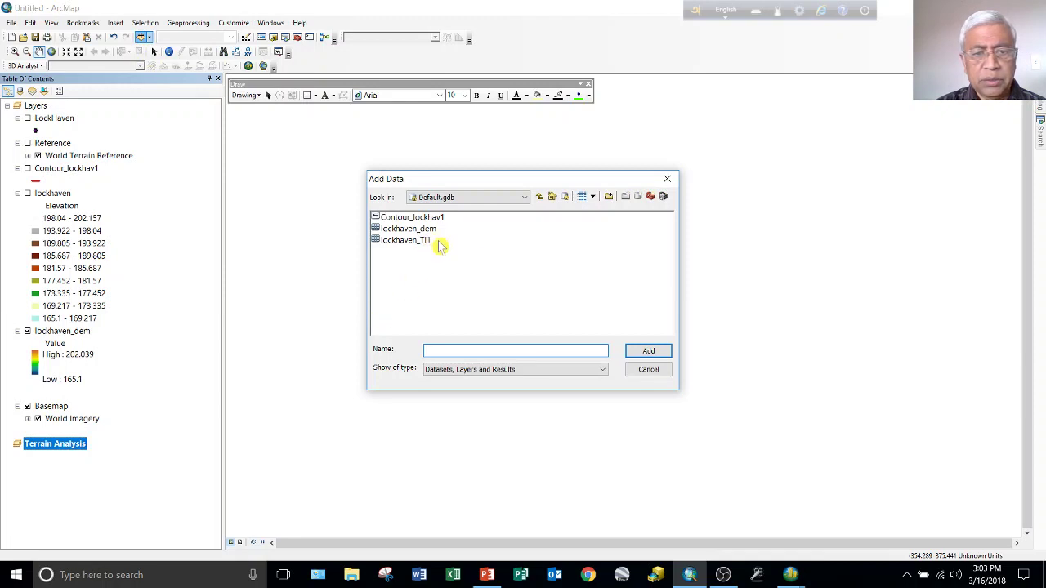
left_click(540, 197)
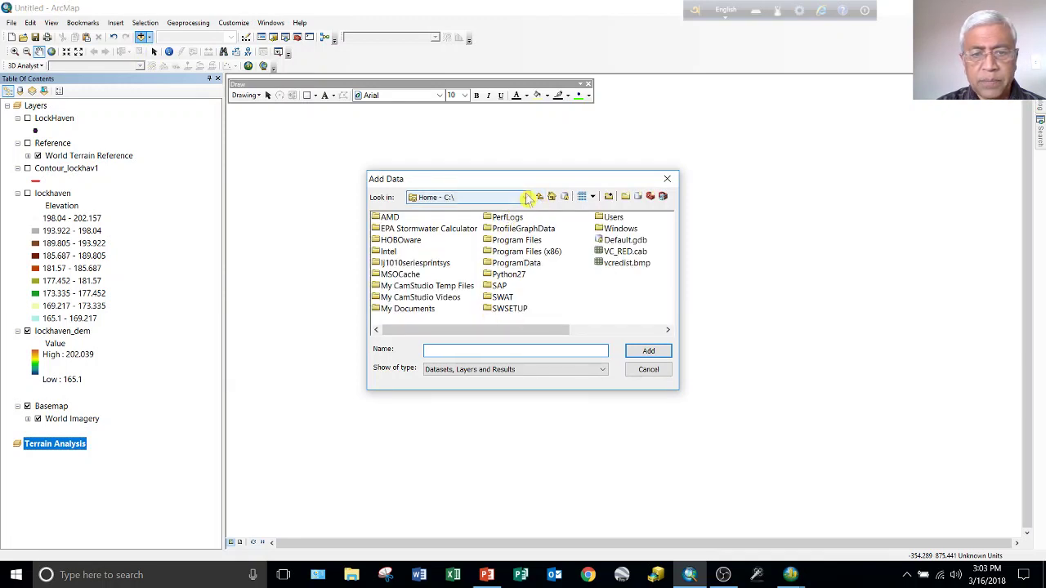
left_click(527, 198)
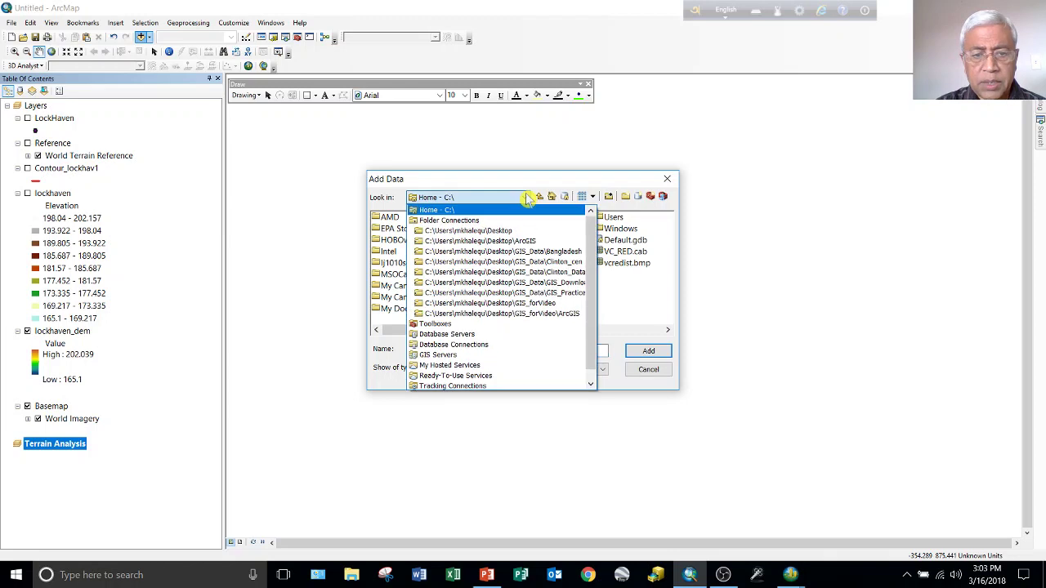
left_click(531, 304)
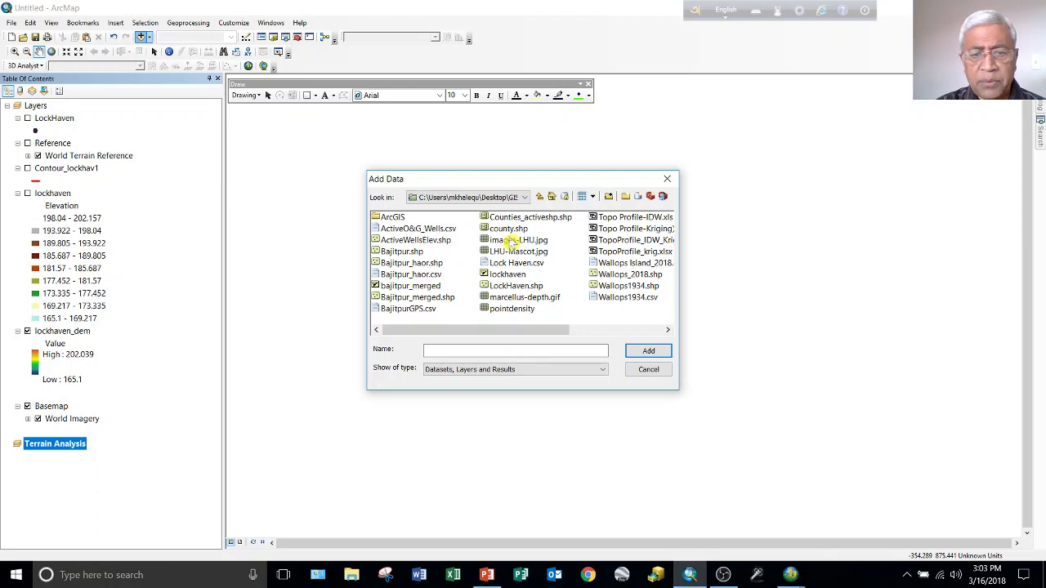
left_click(523, 286)
left_click(651, 356)
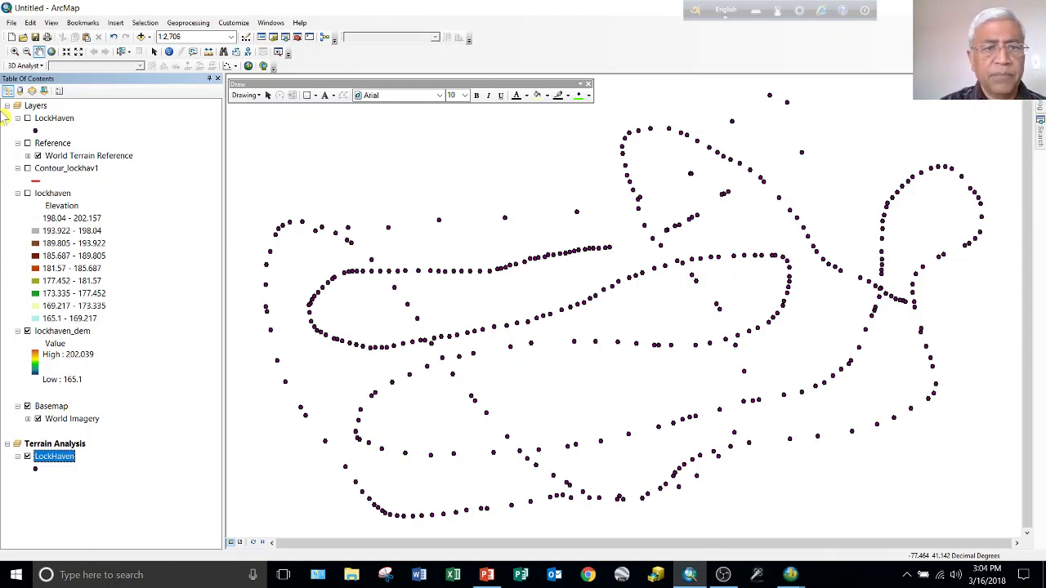
Step: Open the Create TIN tool from the TIN data management tools of 3D Analyst in ArcToolbox
left_click(299, 39)
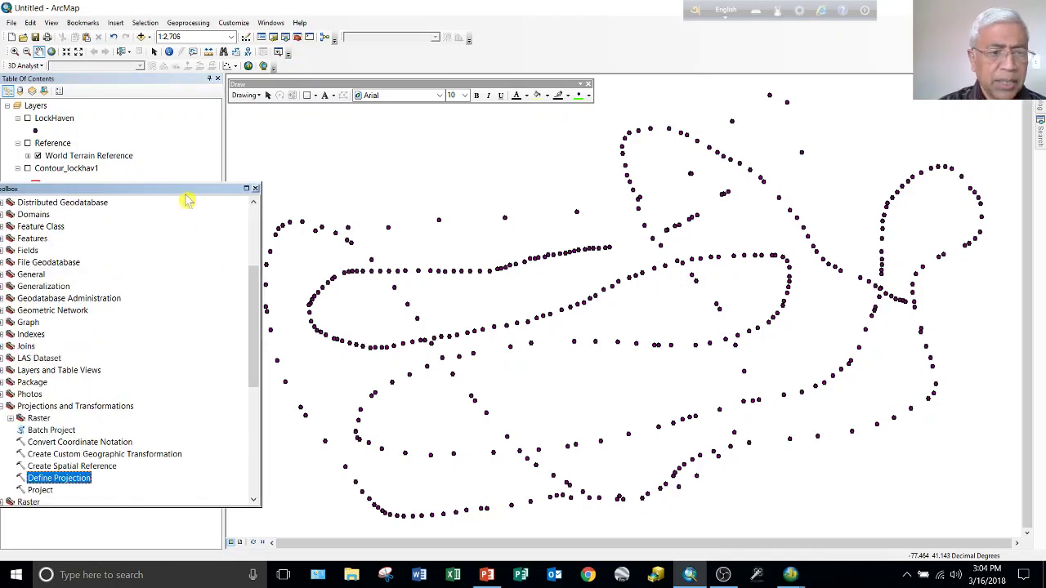
left_click_drag(186, 191, 257, 126)
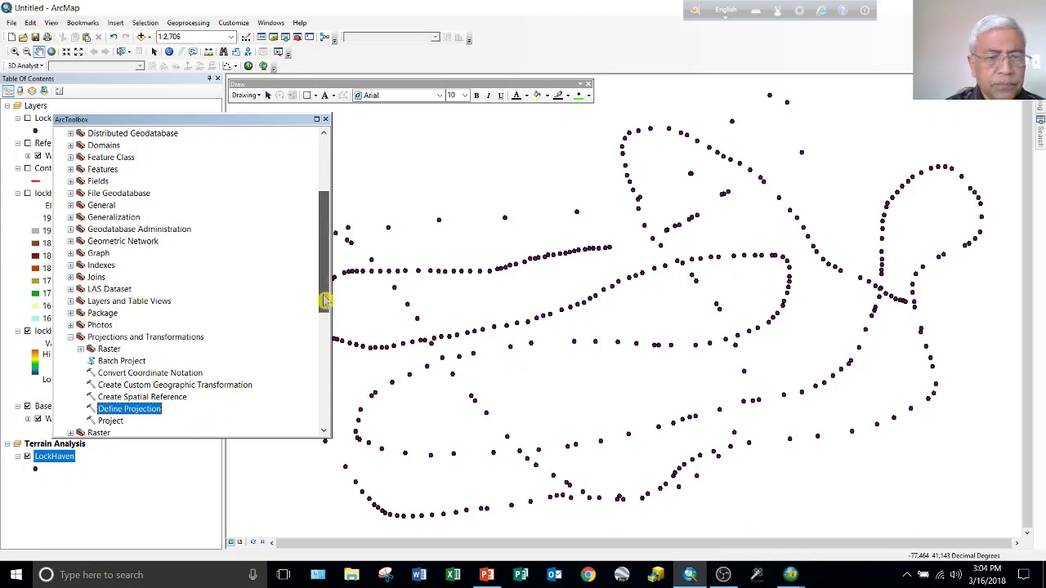
left_click_drag(324, 309, 327, 206)
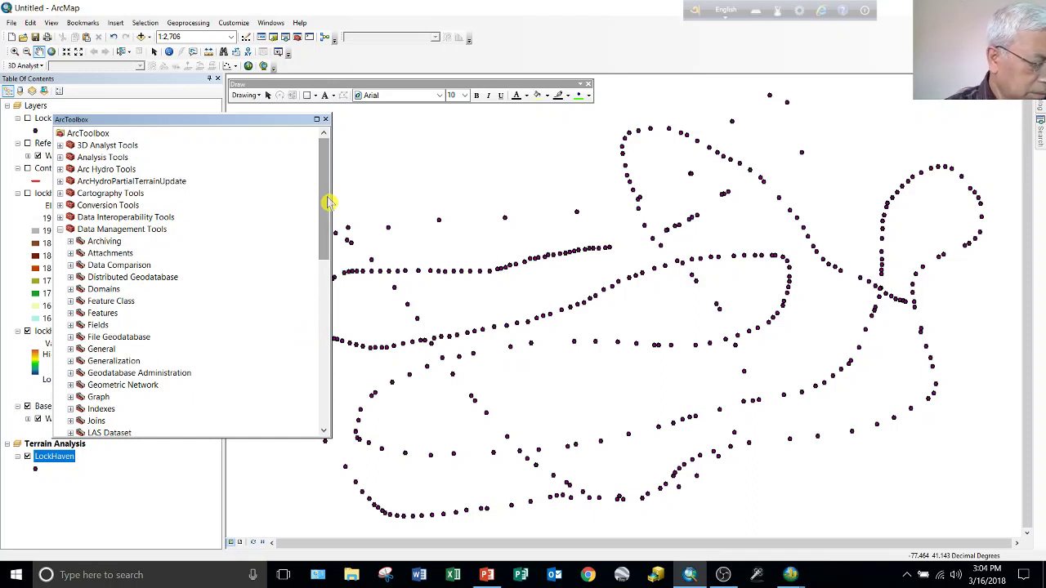
left_click(79, 145)
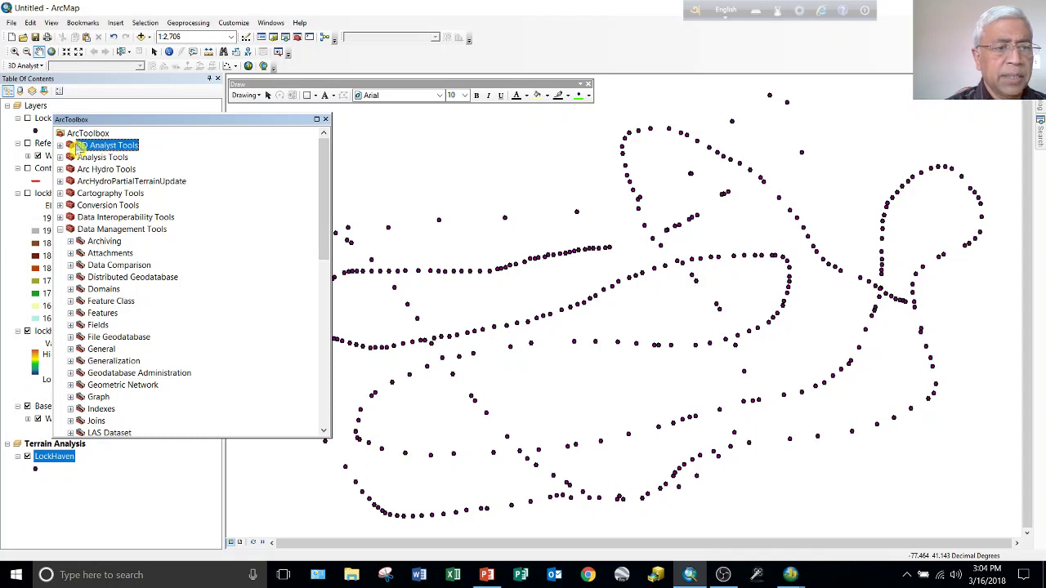
double_click(80, 146)
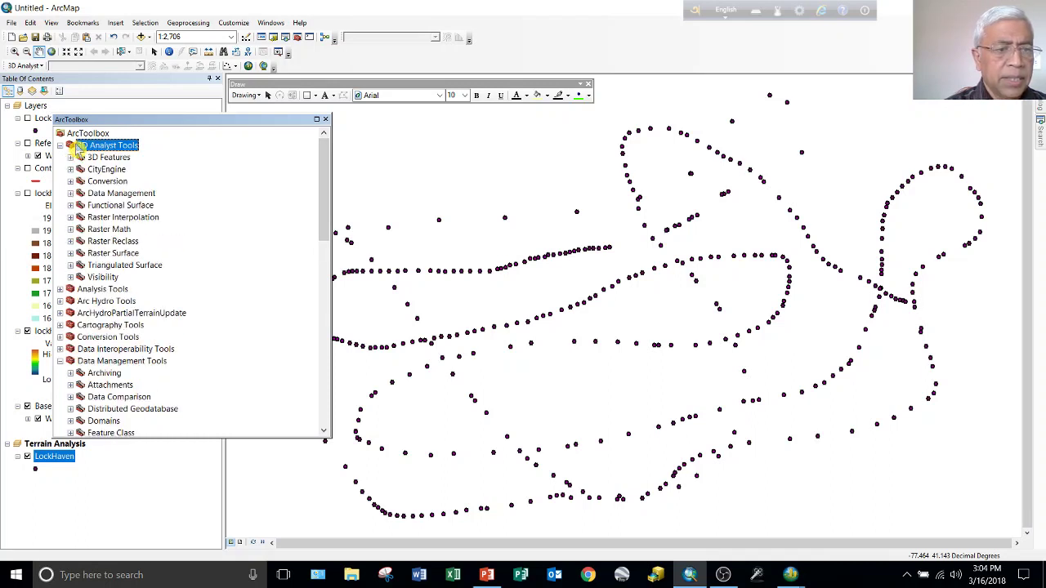
double_click(86, 194)
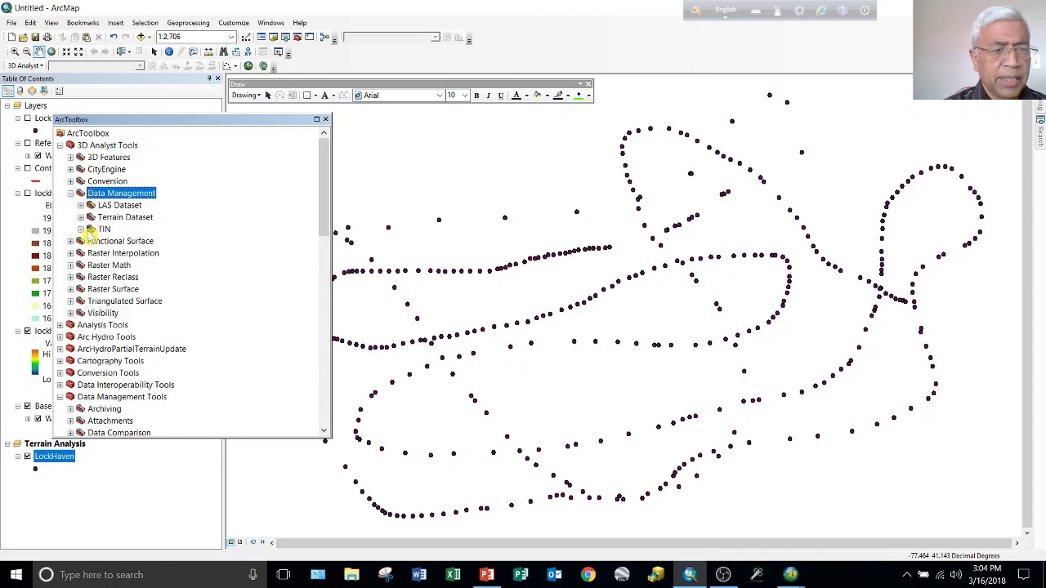
left_click(93, 231)
double_click(93, 231)
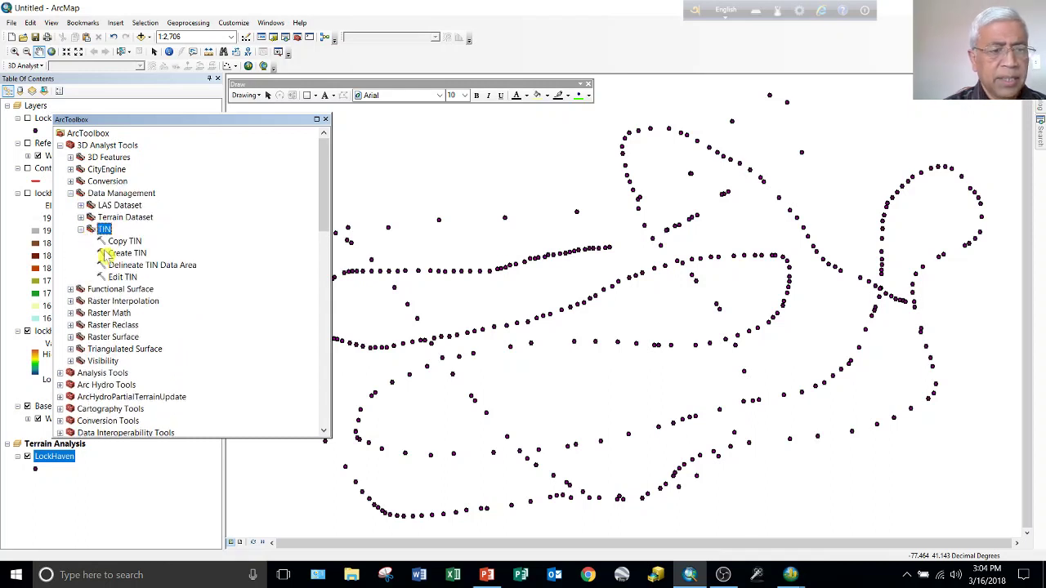
double_click(115, 254)
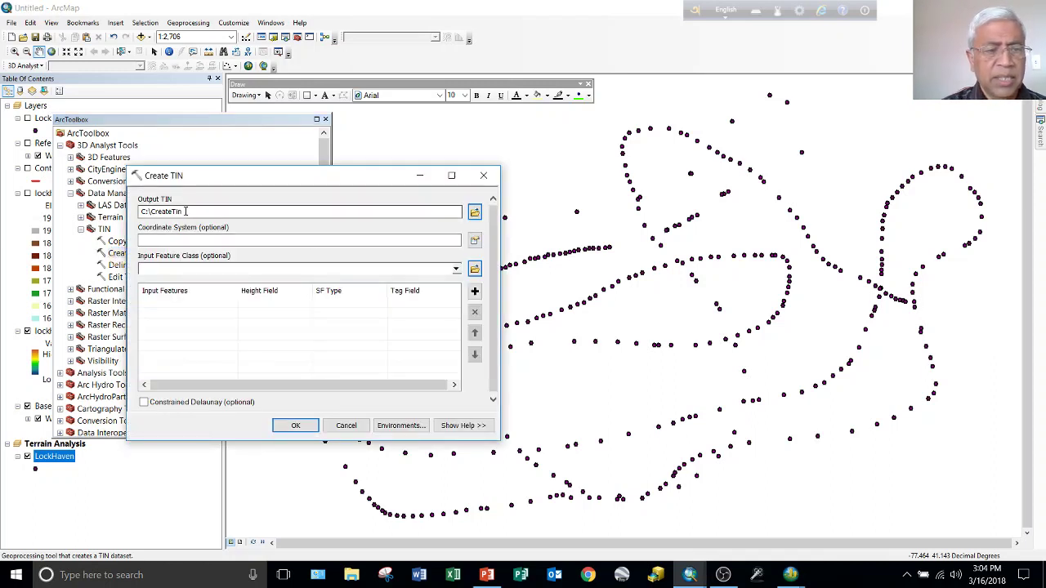
Step: Set the output TIN to Lockhaven_tin in the GIS_forVideo folder on the desktop
left_click(475, 213)
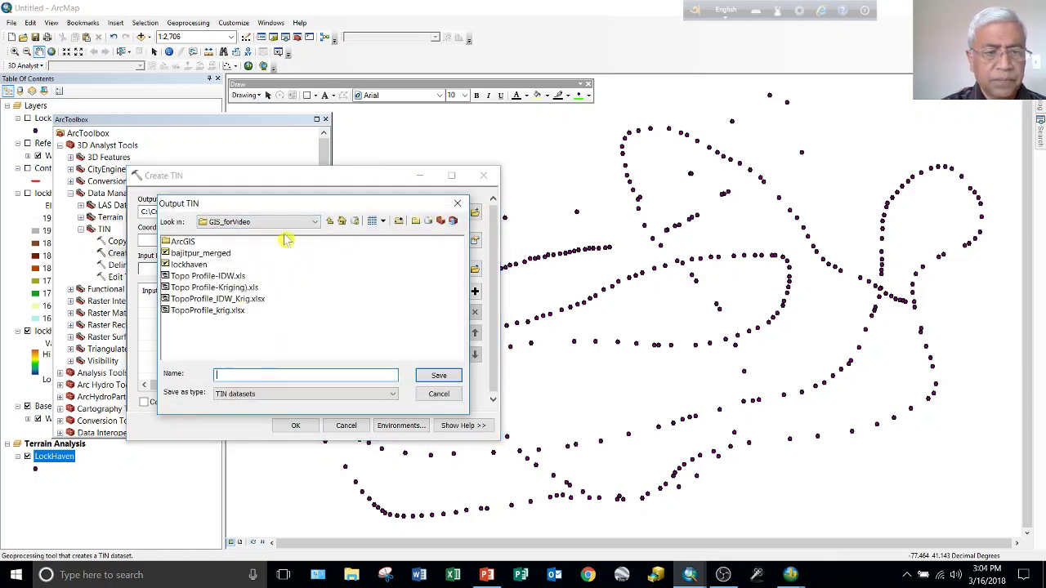
left_click(331, 222)
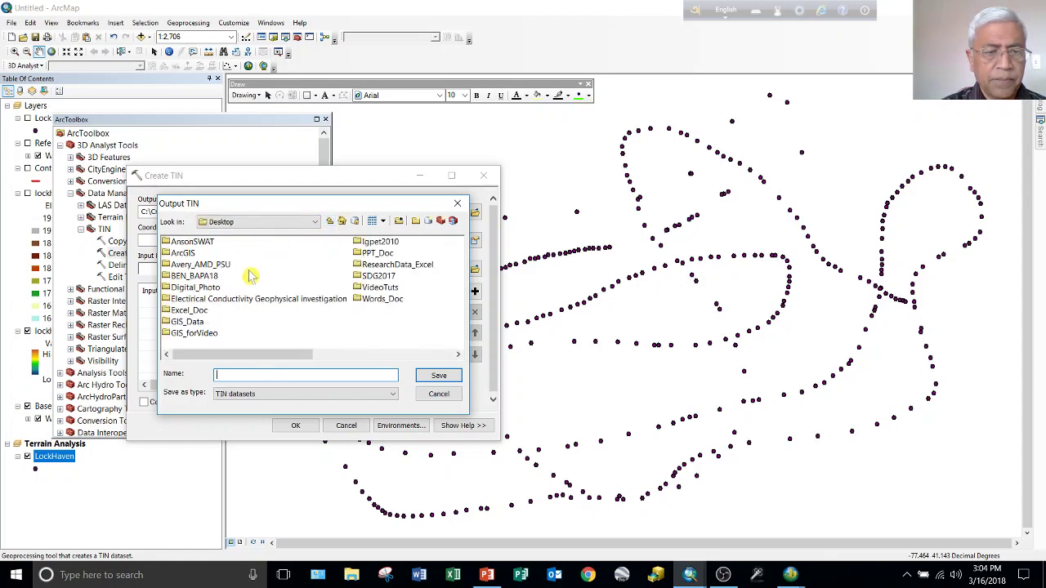
left_click(208, 333)
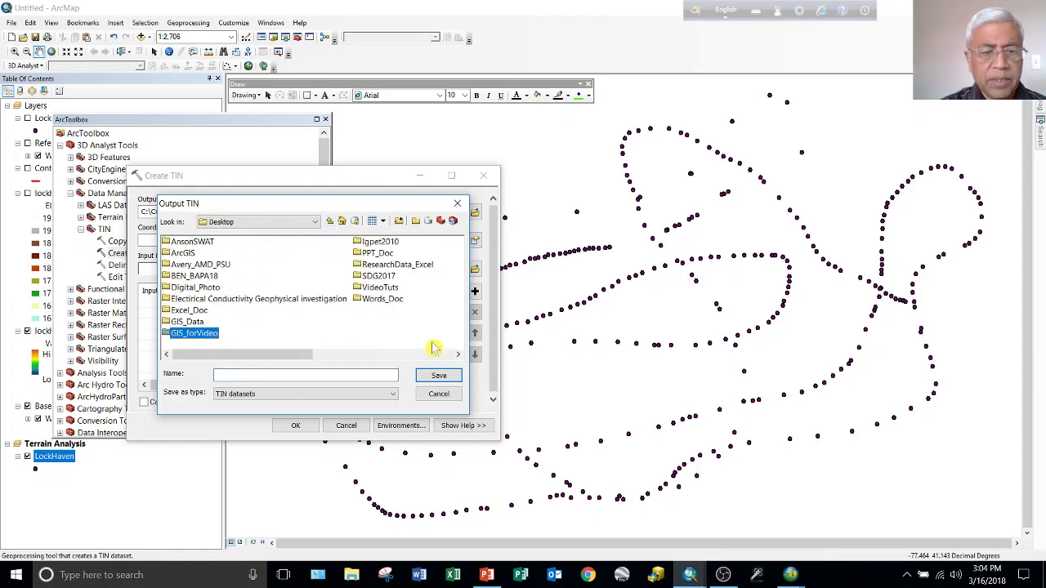
left_click(437, 380)
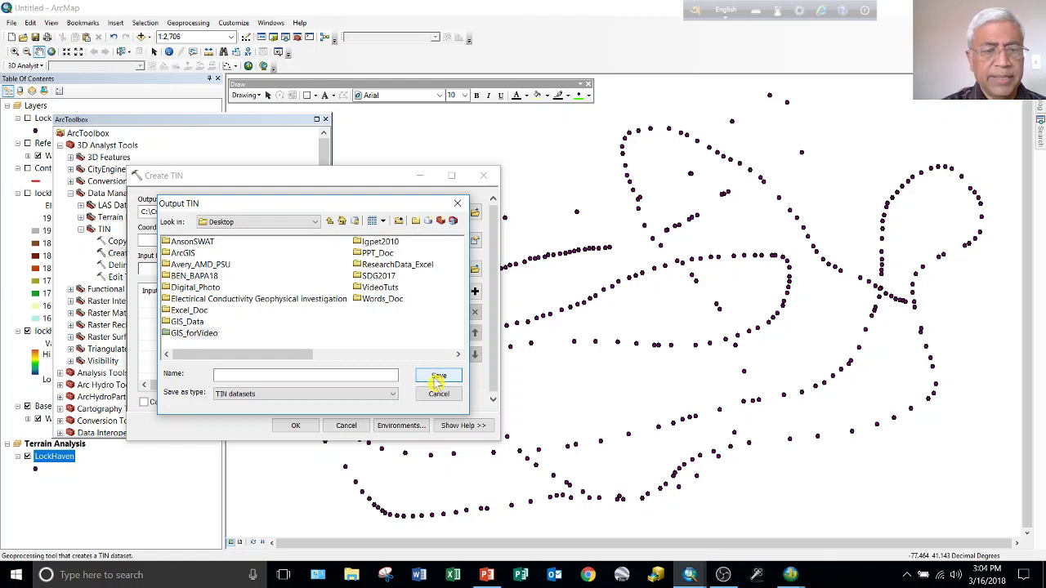
left_click(331, 375)
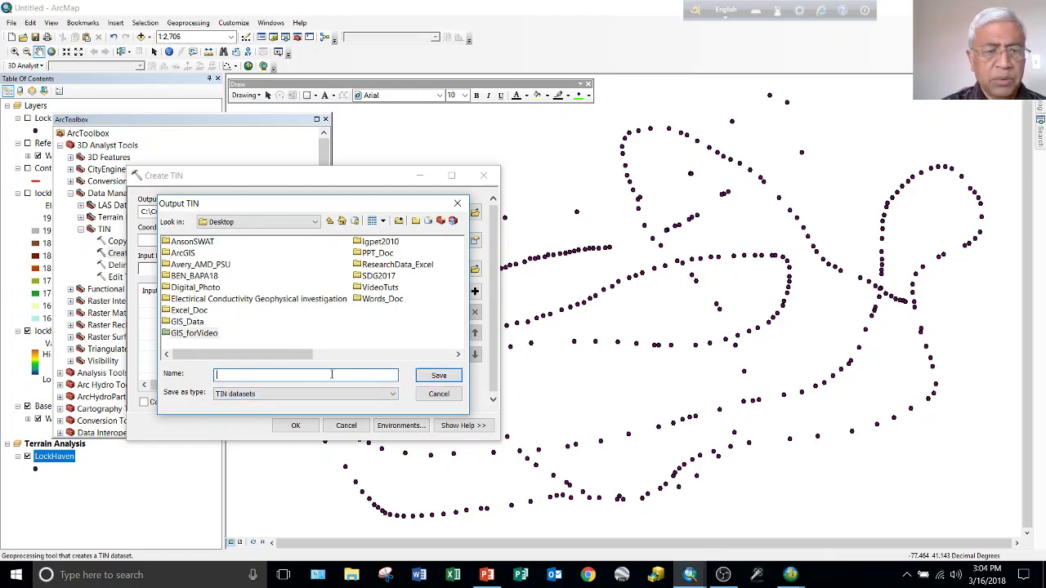
double_click(176, 337)
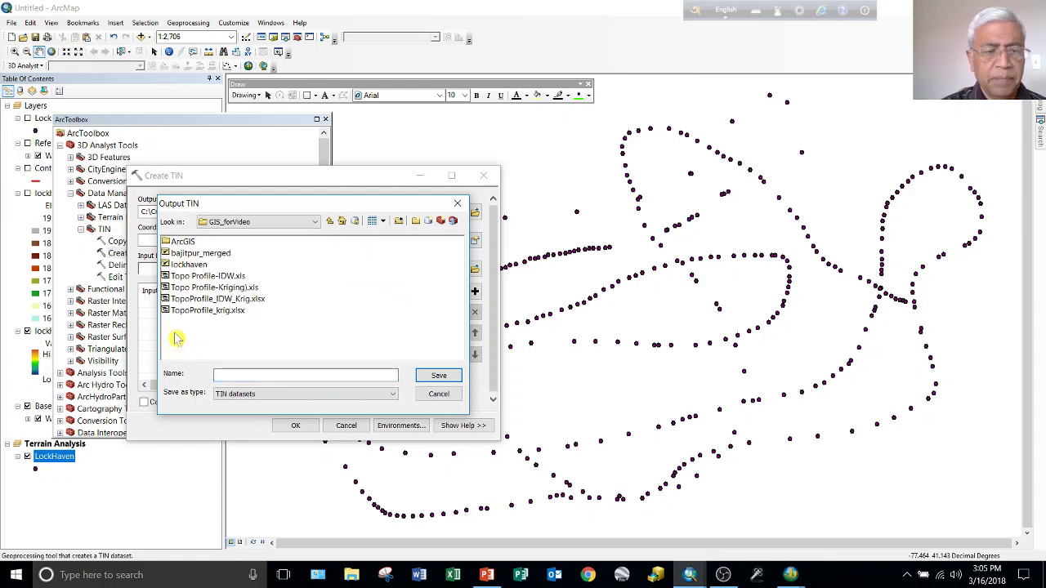
left_click(255, 375)
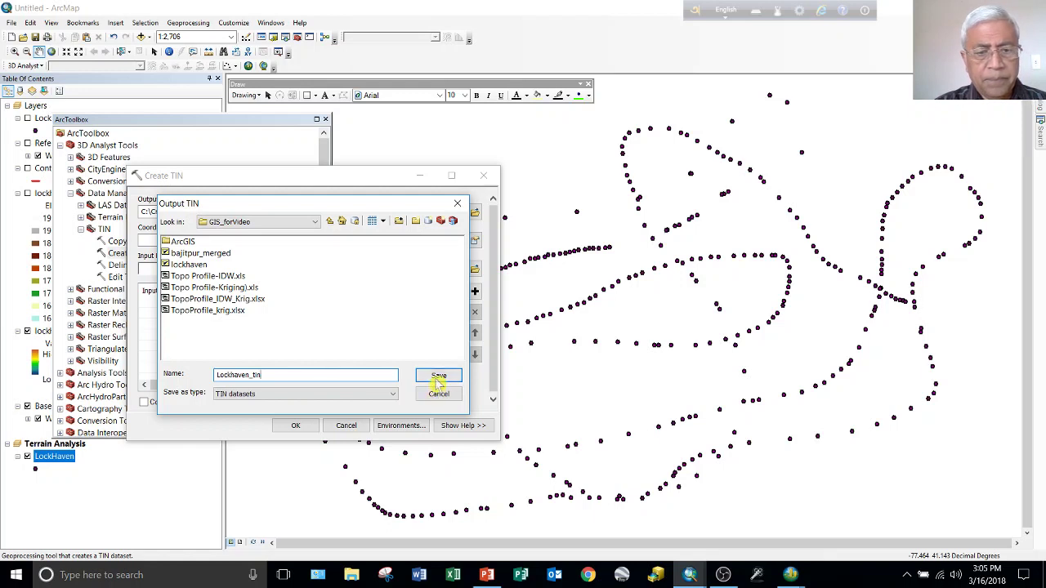
left_click(438, 377)
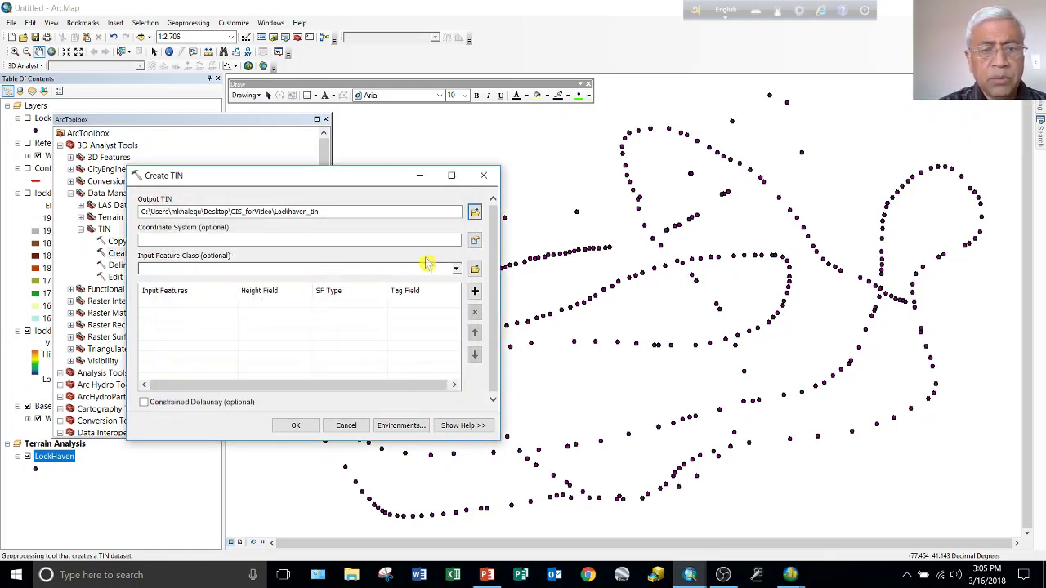
Step: Set the TIN's coordinate system to GCS_WGS_1984 from the favorites
left_click(475, 241)
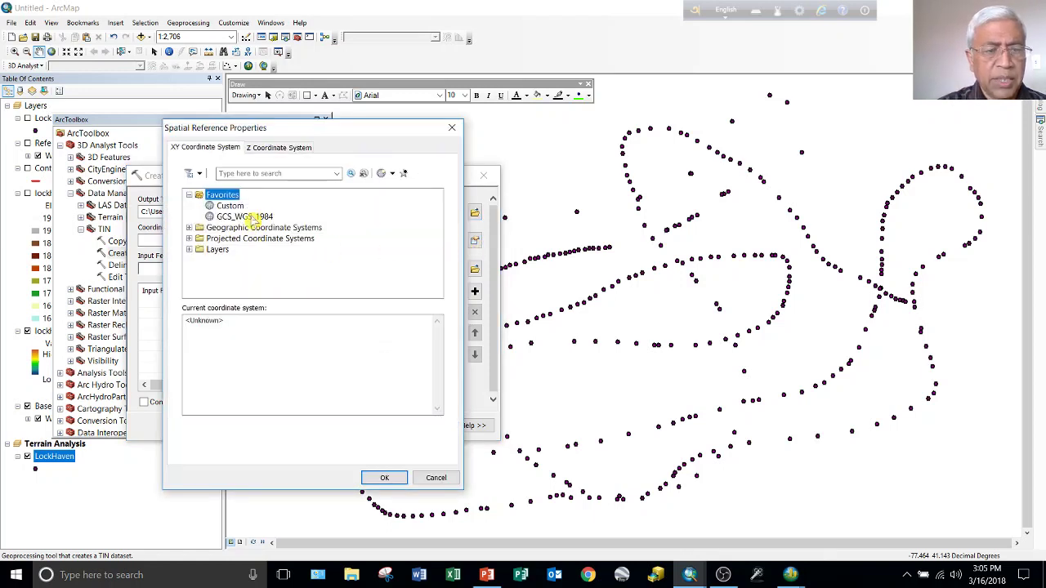
left_click(245, 217)
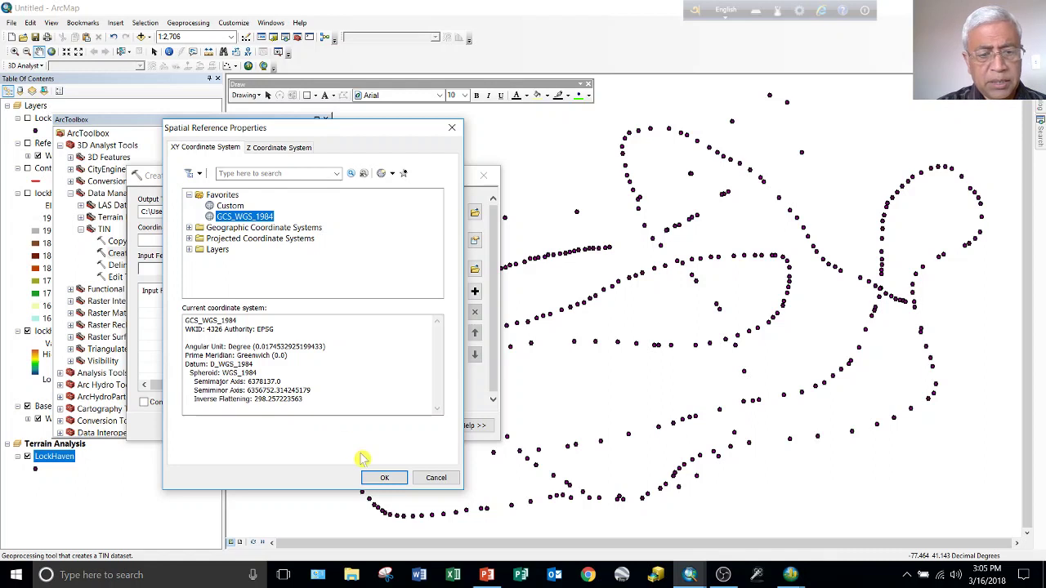
left_click(373, 479)
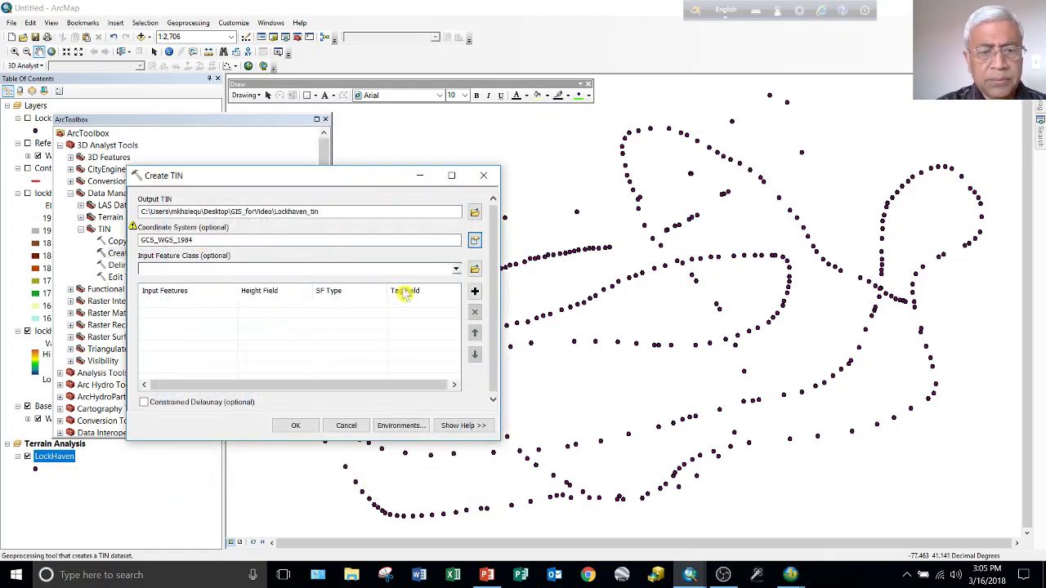
Step: Add LockHaven as the TIN's input feature class, with ALT as both its height field and its tag field
left_click(456, 270)
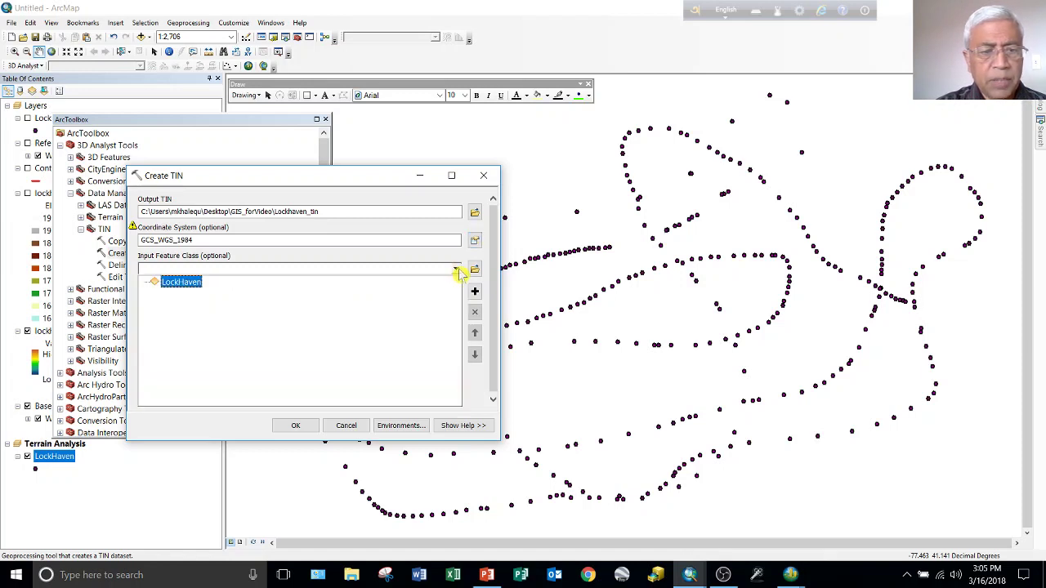
left_click(182, 282)
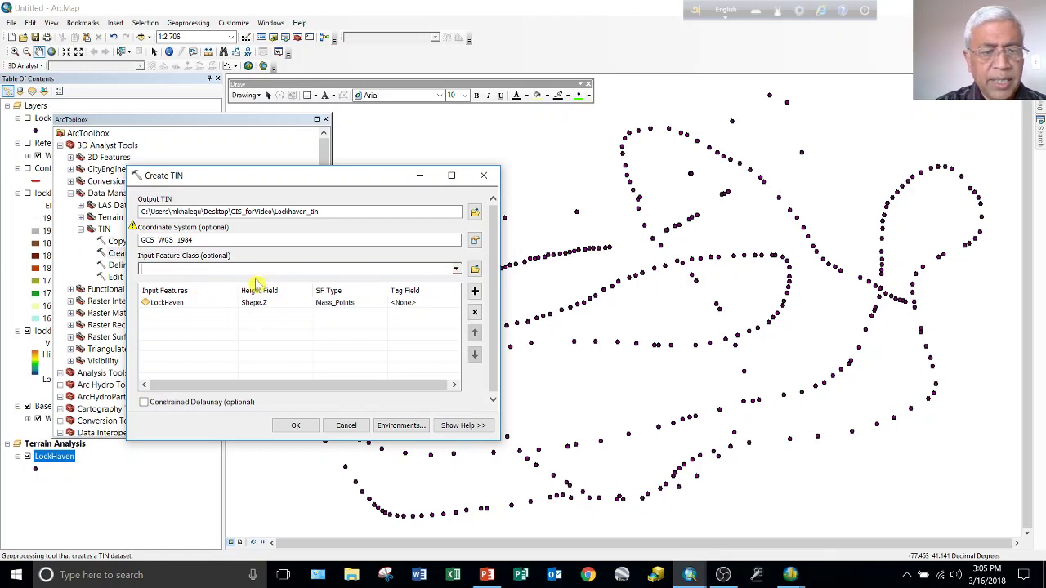
left_click(259, 304)
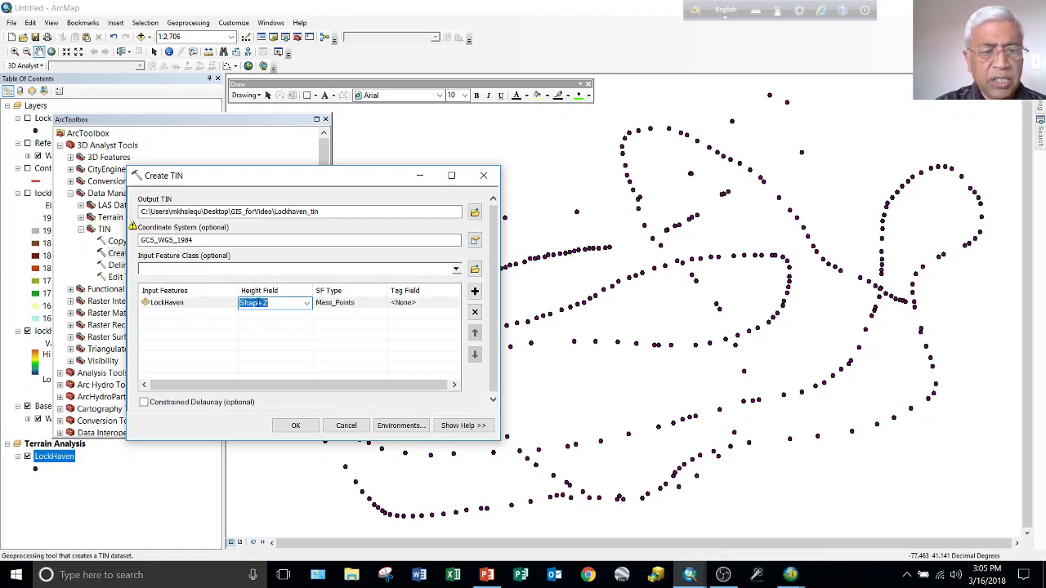
left_click(306, 303)
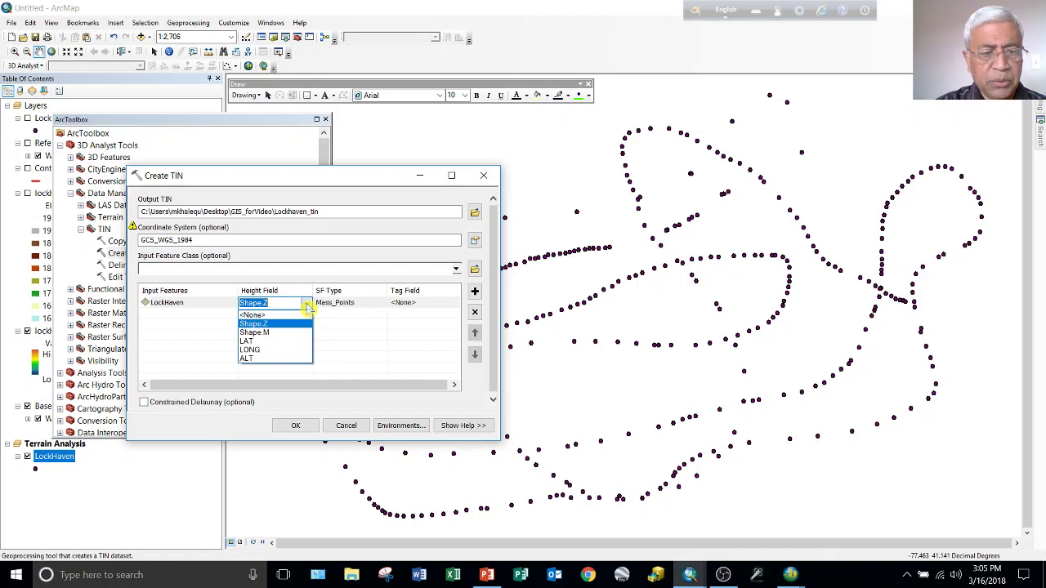
left_click(280, 360)
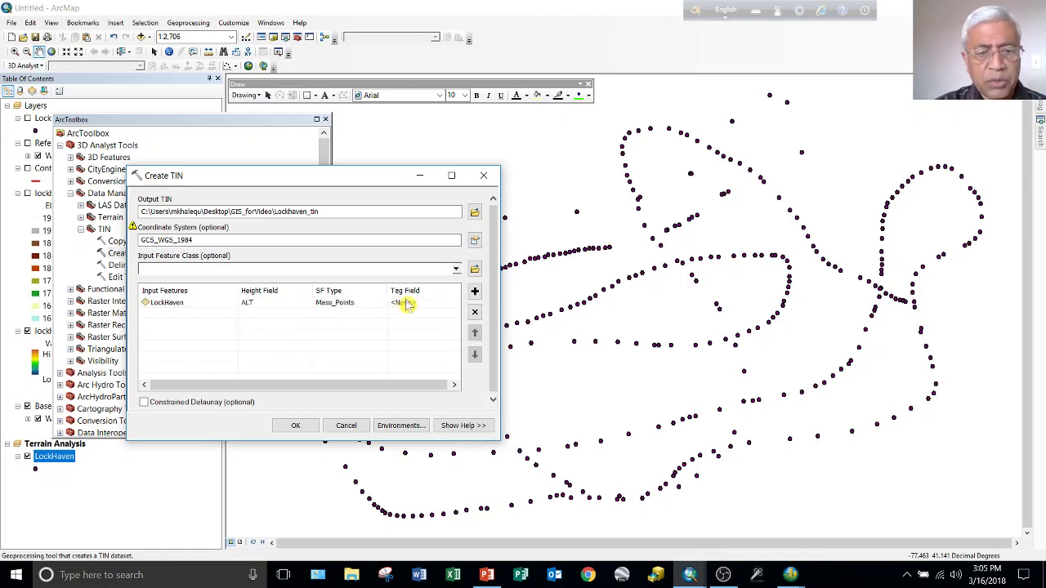
left_click(406, 303)
left_click(455, 303)
left_click(427, 356)
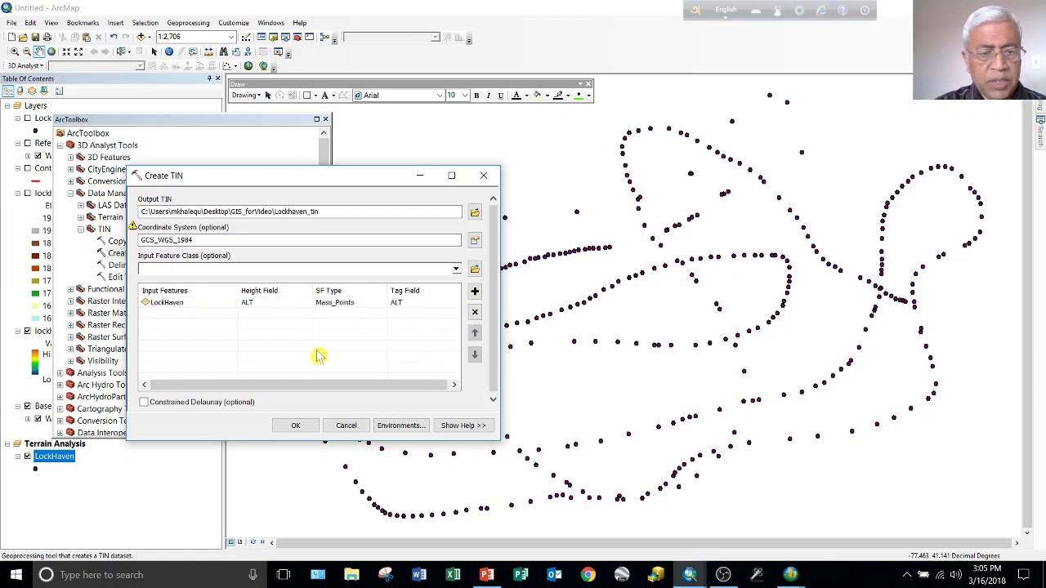
Step: Keep GCS_WGS_1984 as the coordinate system and run Create TIN to build Lockhaven_tin
left_click(475, 241)
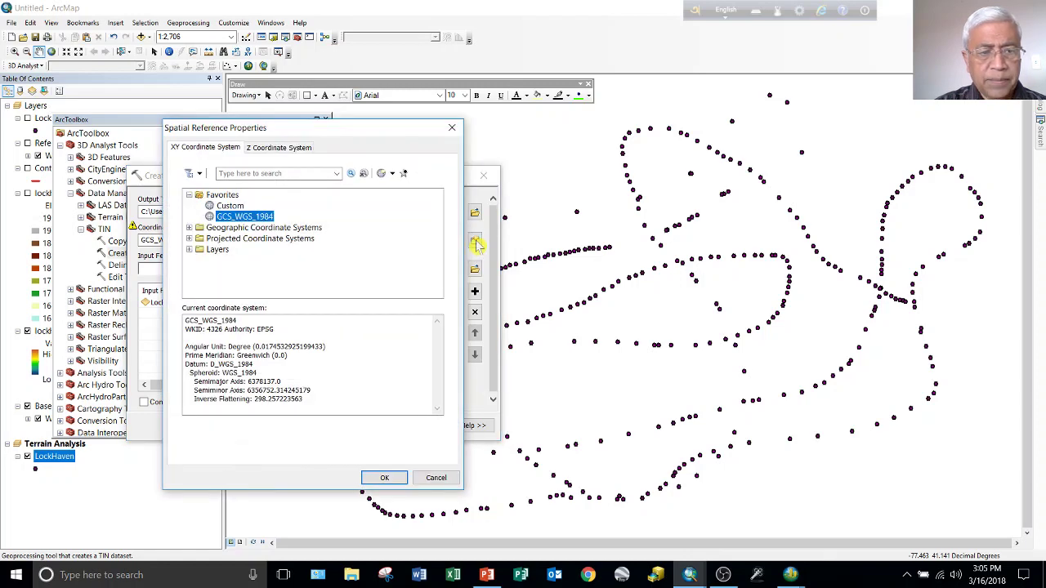
left_click(385, 479)
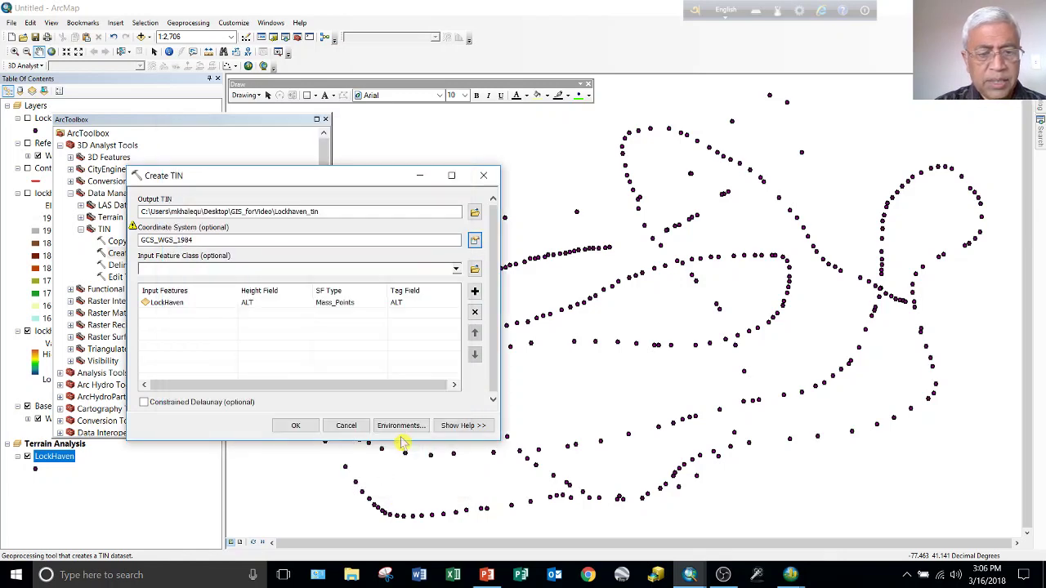
left_click(296, 427)
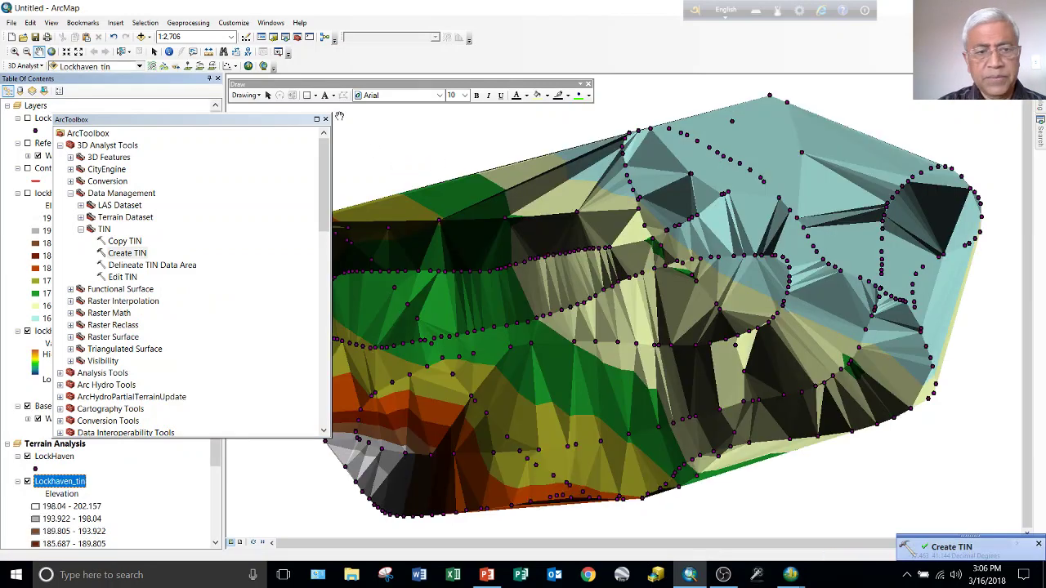
left_click(325, 119)
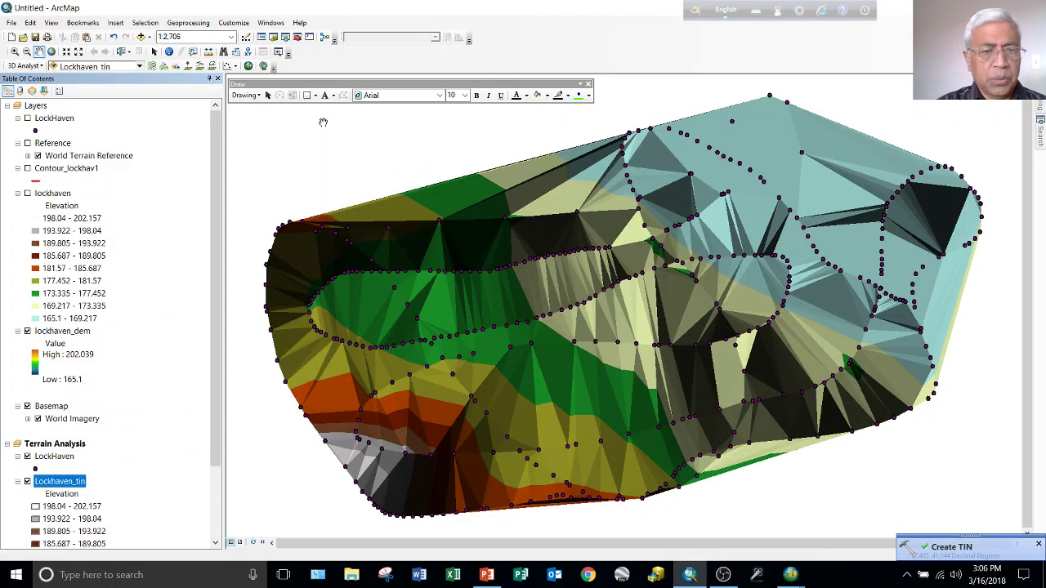
left_click_drag(212, 403, 212, 474)
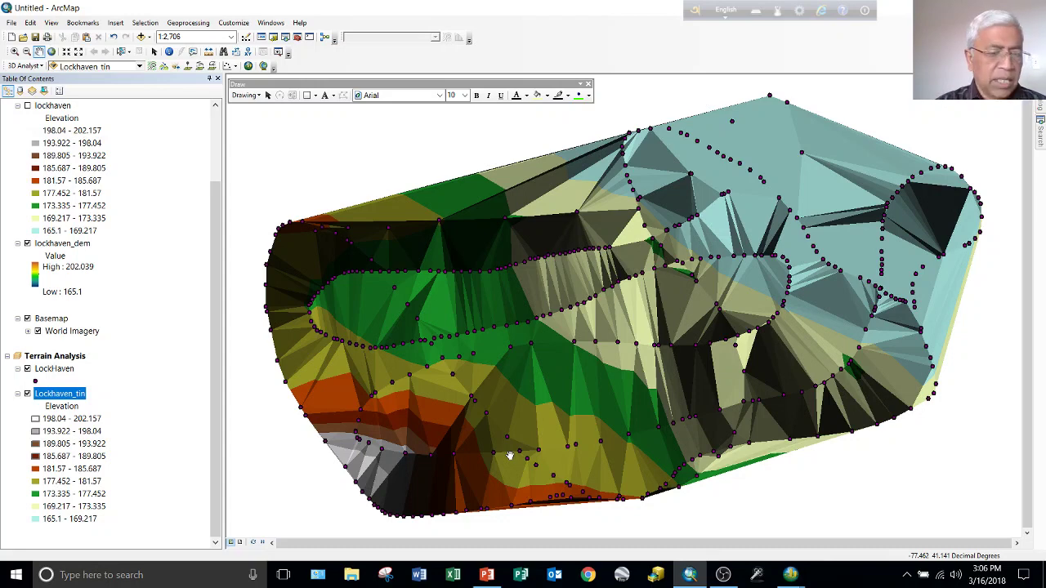
Step: Open the TIN to Raster conversion tool of 3D Analyst in ArcToolbox and choose Lockhaven_tin as the input TIN
left_click(298, 37)
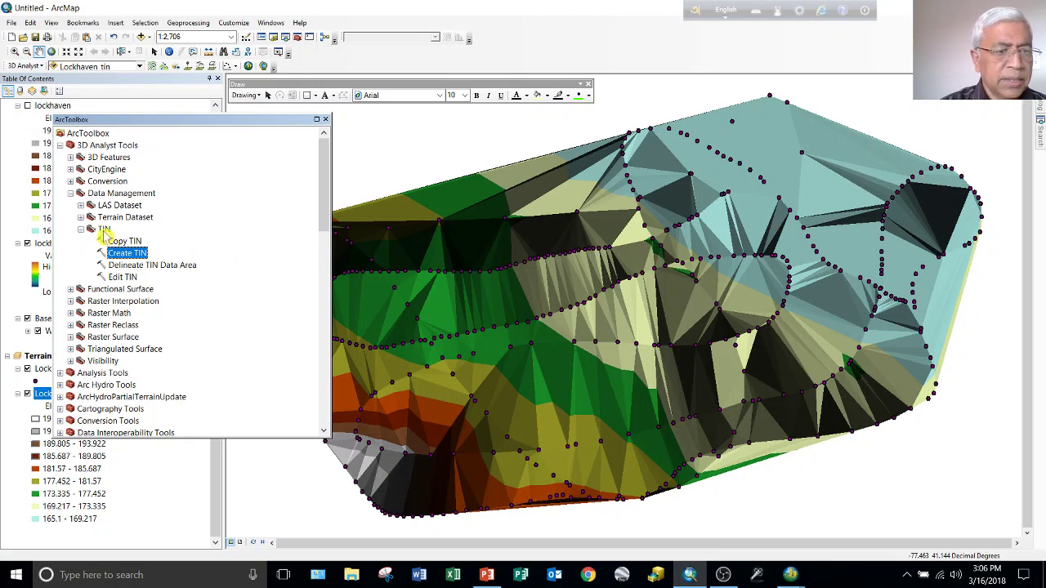
left_click(70, 181)
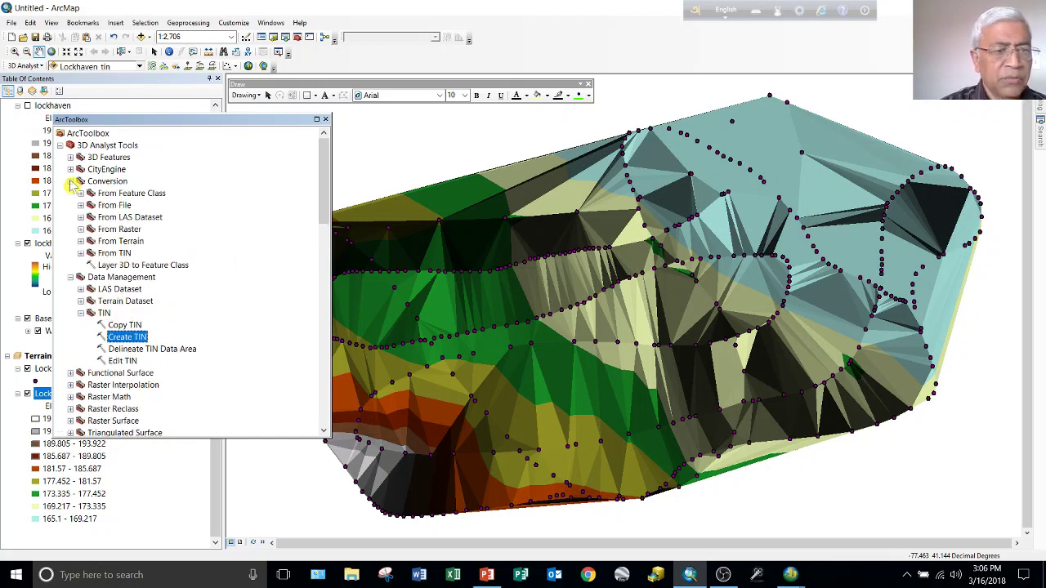
double_click(92, 255)
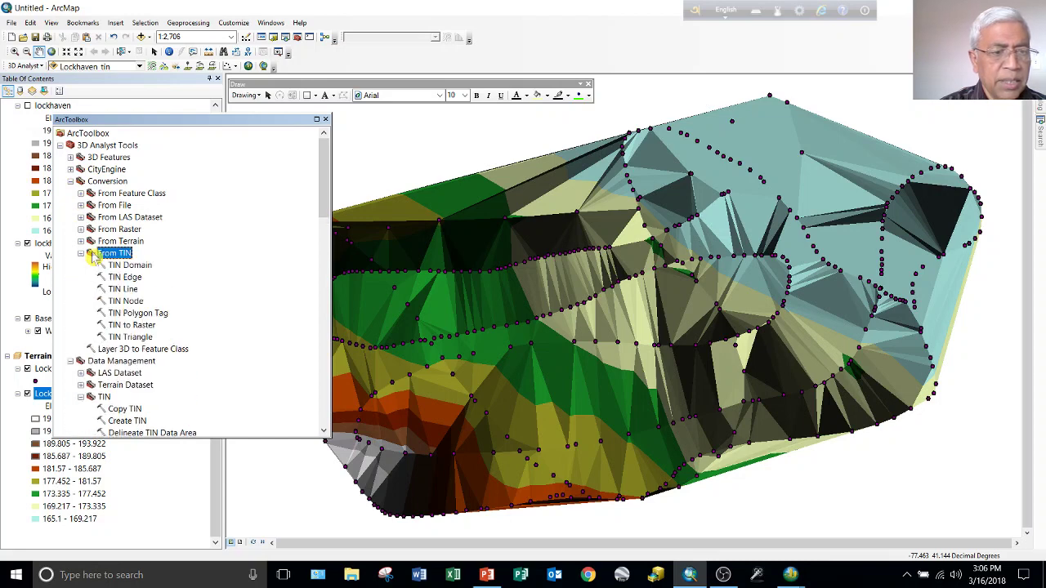
double_click(122, 325)
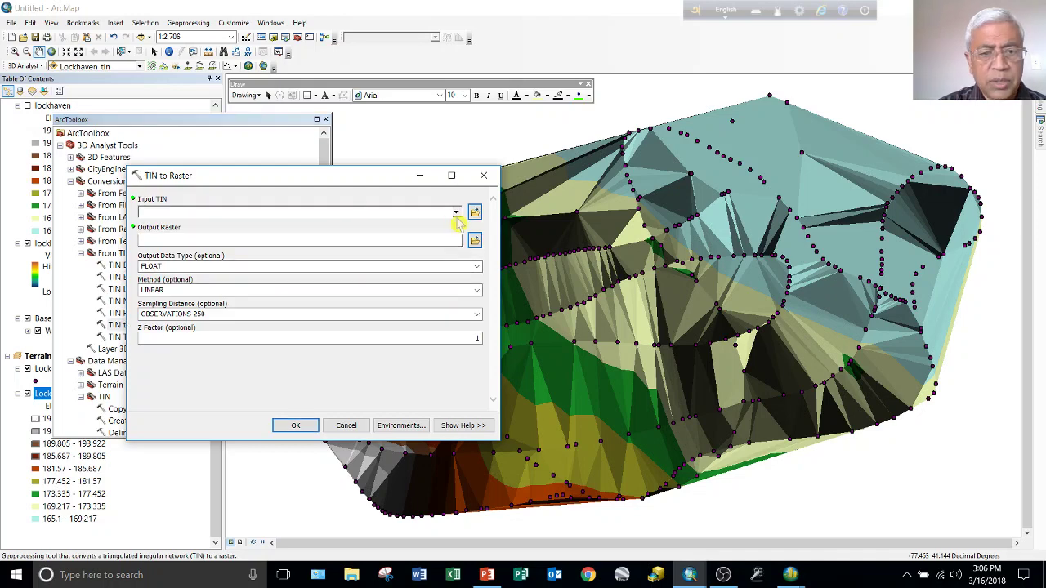
left_click(457, 215)
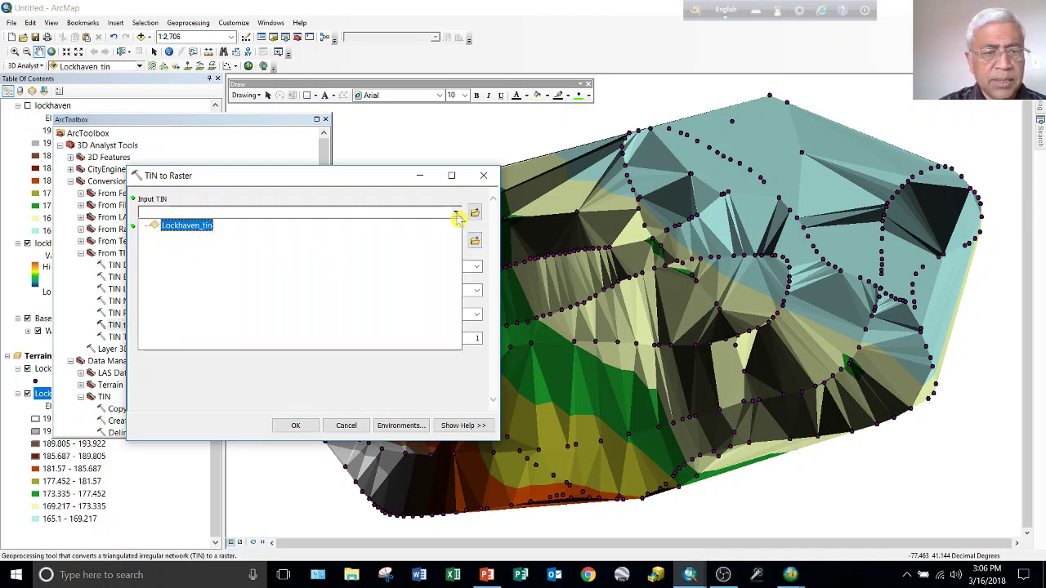
left_click(204, 225)
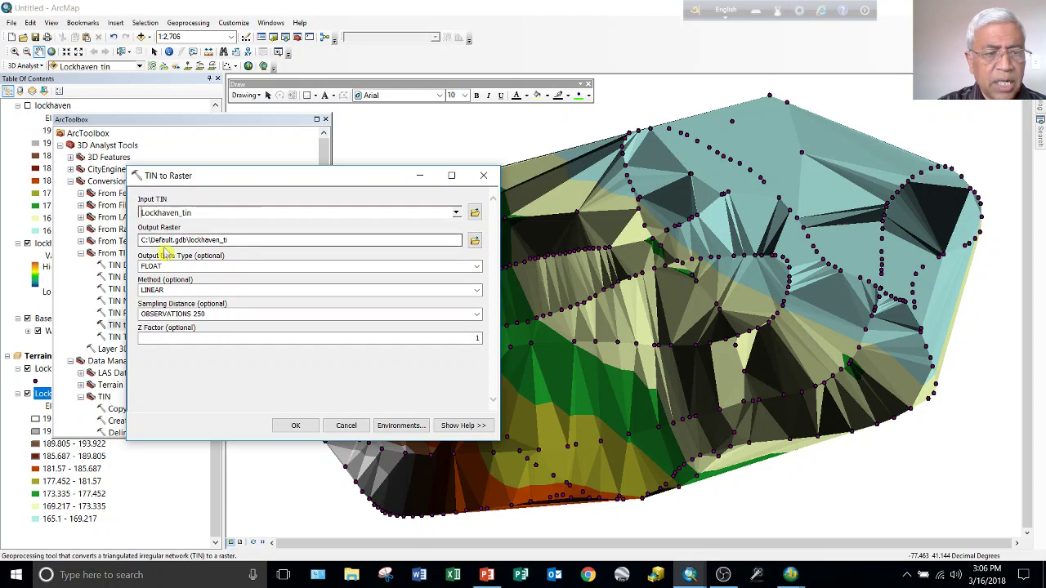
Step: Try to name the output raster lockhaven_DEM in Default.gdb, with LINEAR as the method
left_click(234, 240)
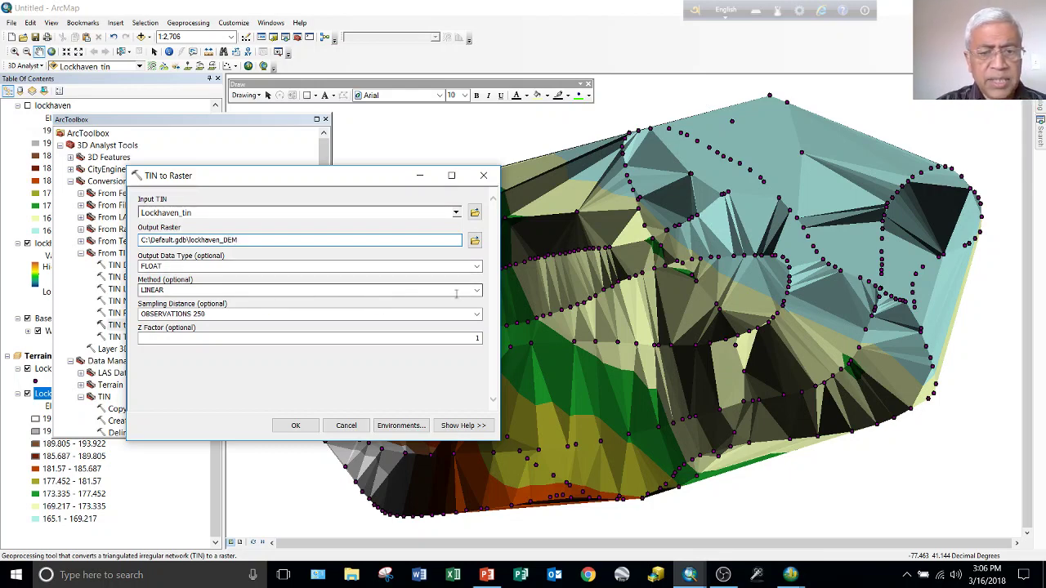
left_click(476, 293)
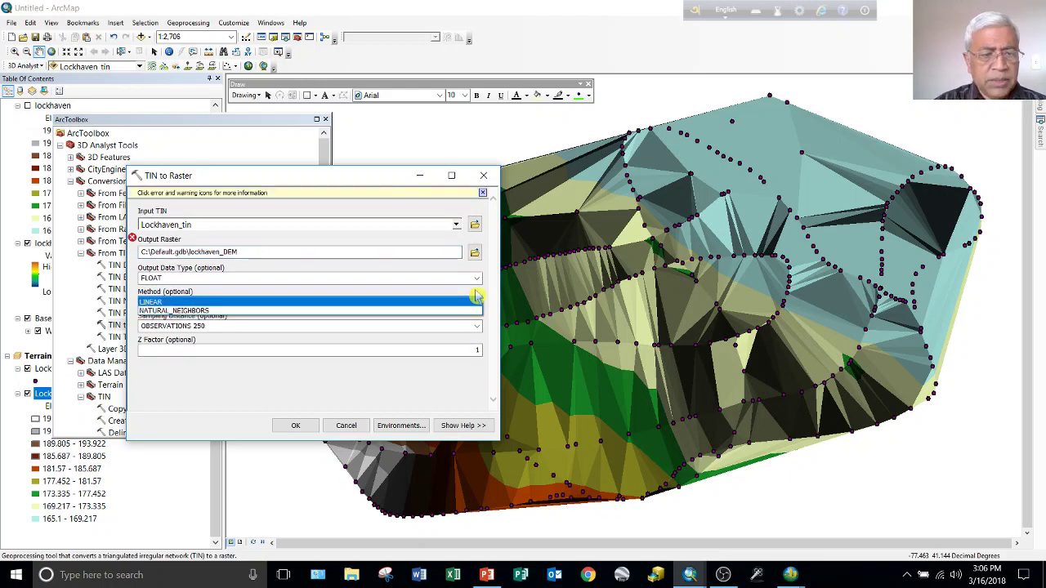
left_click(196, 302)
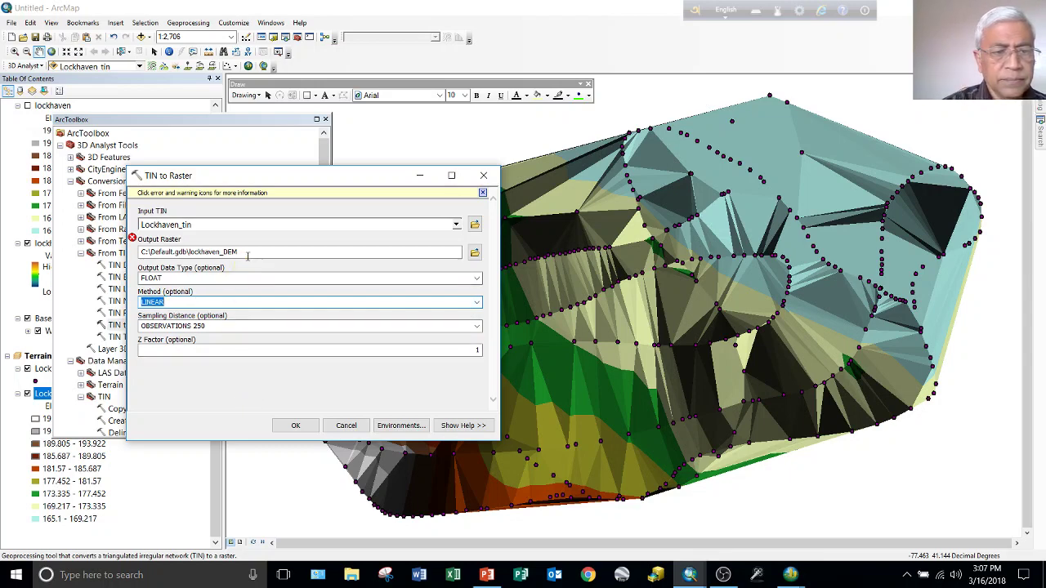
Step: Set the output raster to LockhavenDEM in the GIS_forVideo folder and run the conversion
left_click(390, 254)
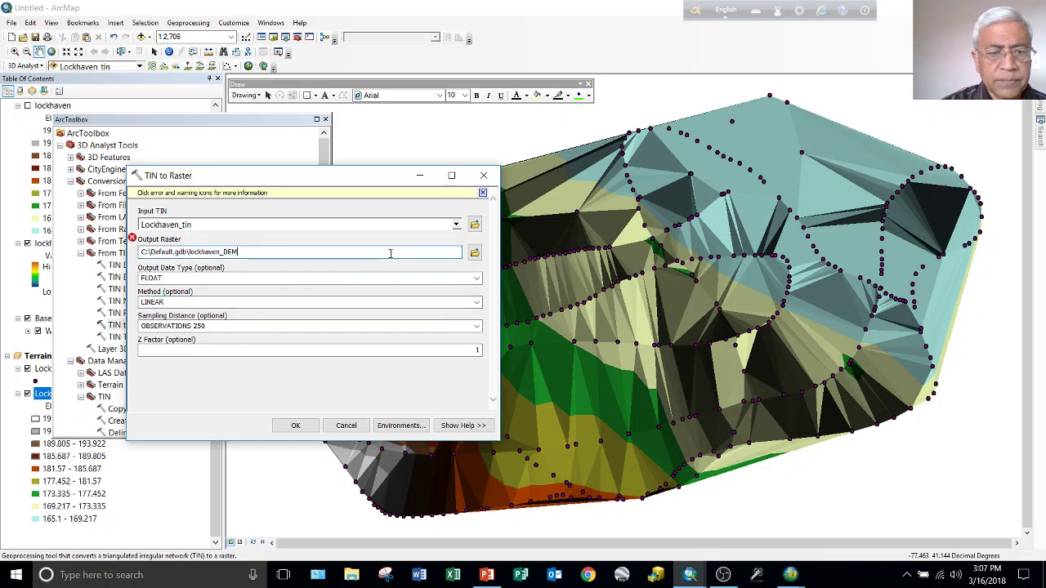
left_click(474, 254)
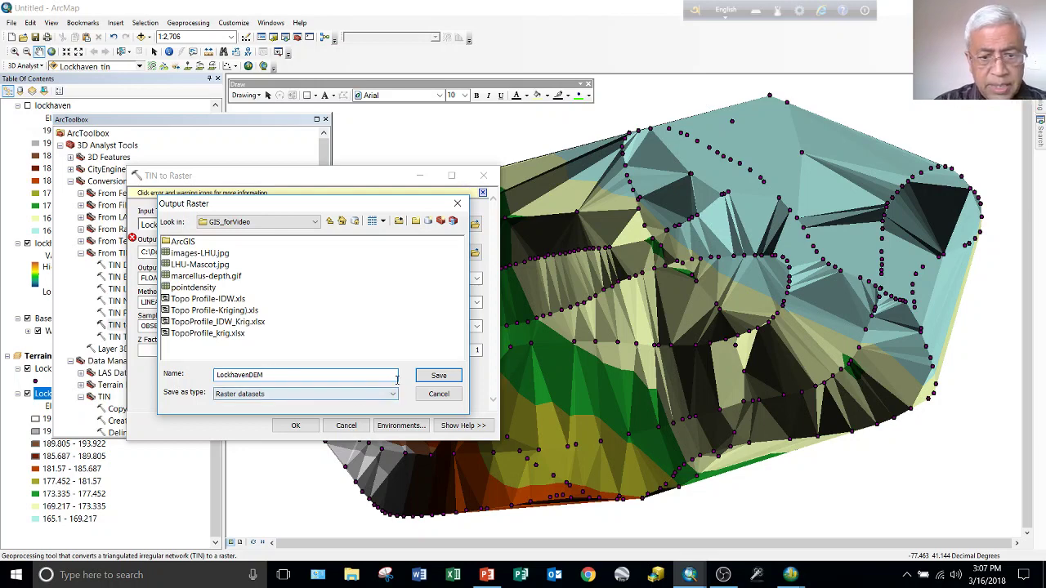
left_click(438, 375)
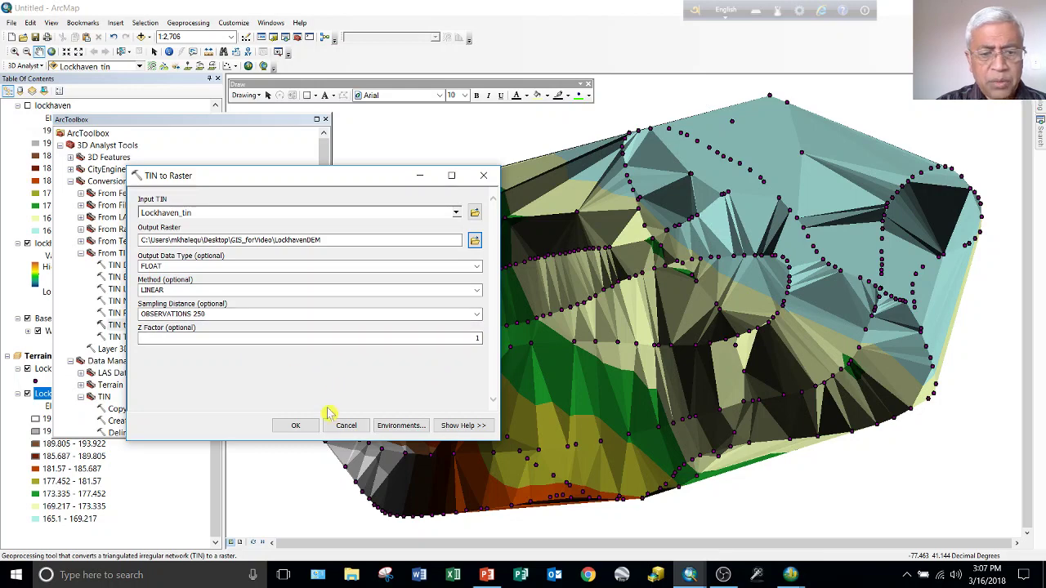
left_click(296, 425)
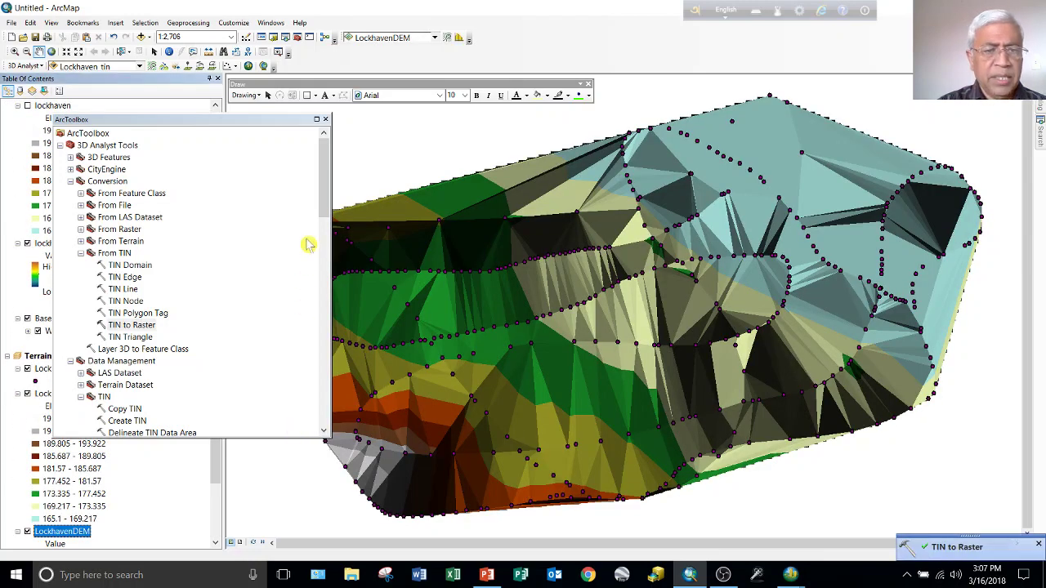
Step: Close ArcToolbox and hide the Lockhaven_tin layer in the Terrain Analysis data frame
left_click_drag(299, 124, 549, 124)
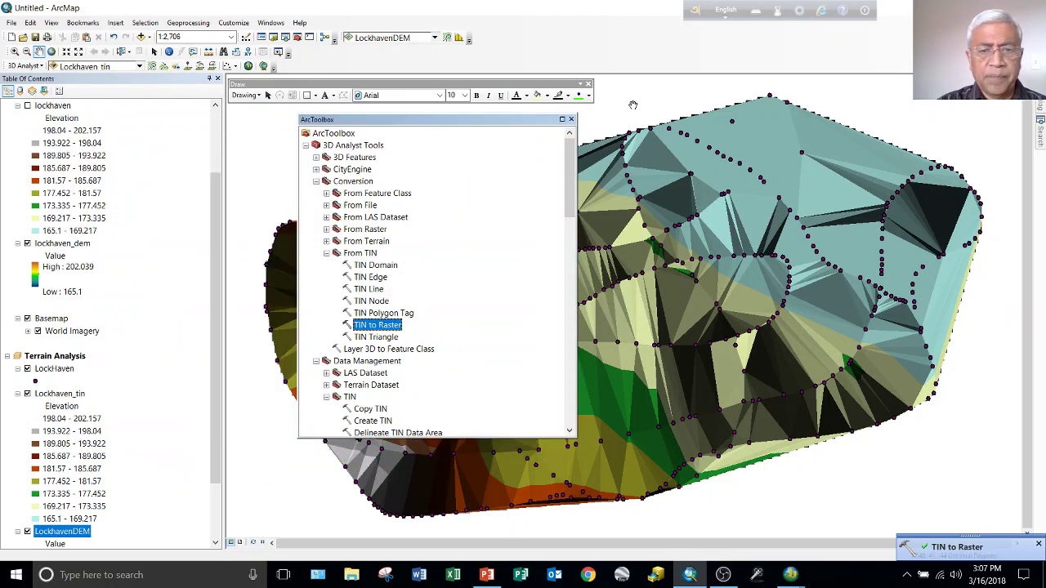
left_click(571, 120)
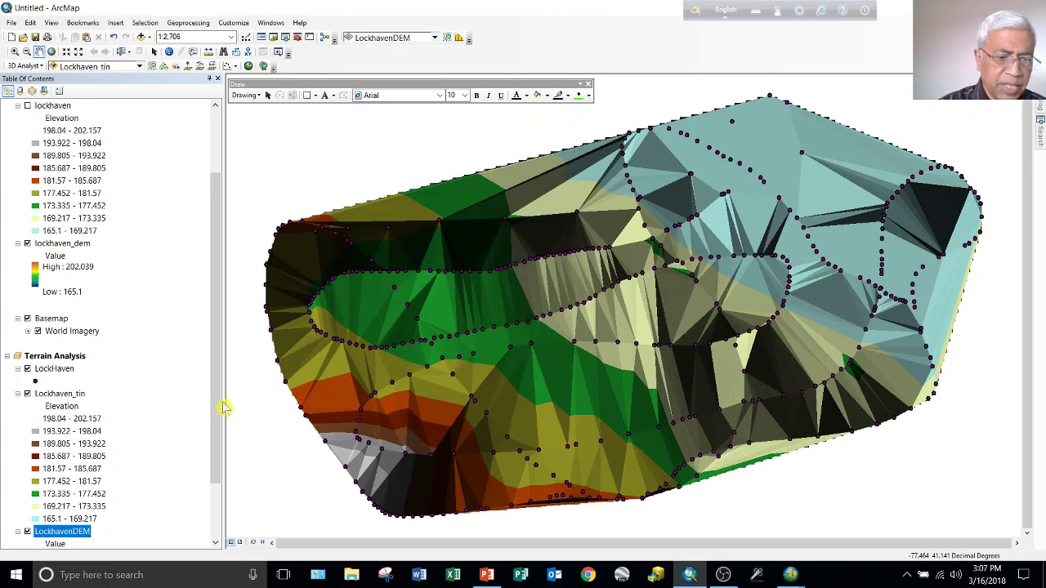
scroll(206, 502, "down", 2)
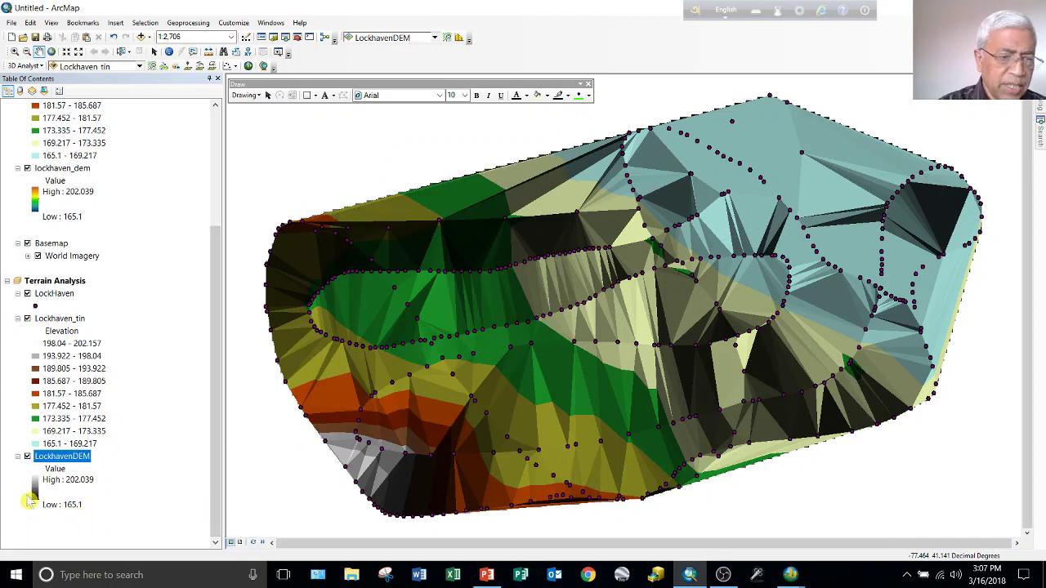
left_click(28, 319)
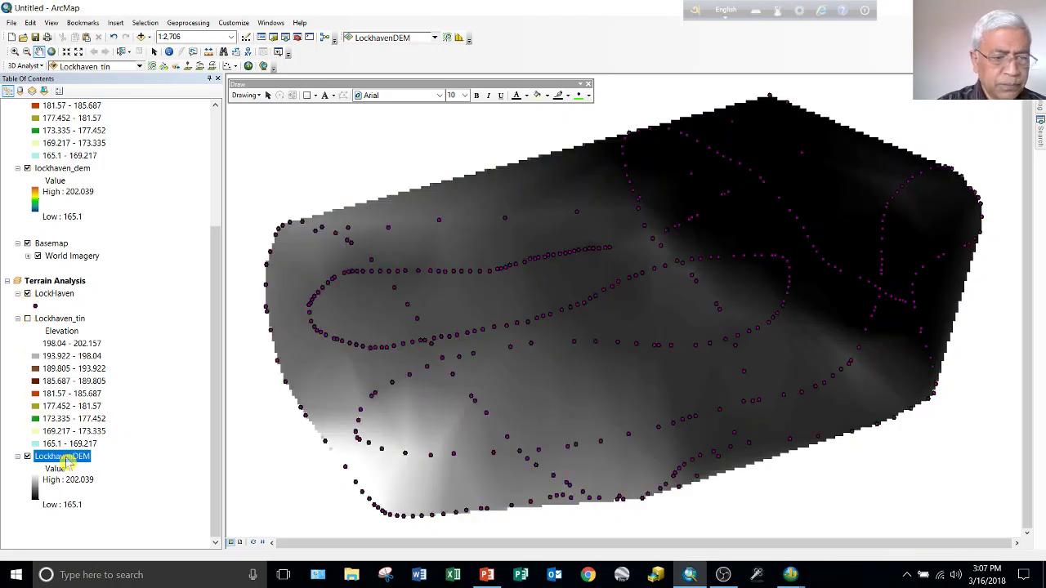
Step: Apply the green-yellow-brown-purple elevation color ramp to LockhavenDEM and hide the LockHaven points layer
left_click(35, 488)
left_click(129, 527)
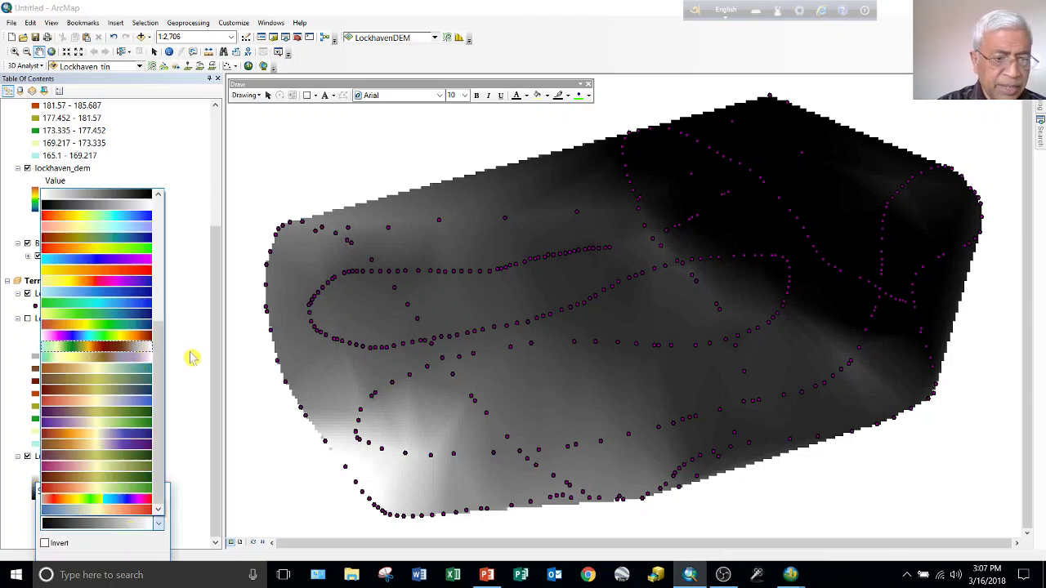
left_click(137, 366)
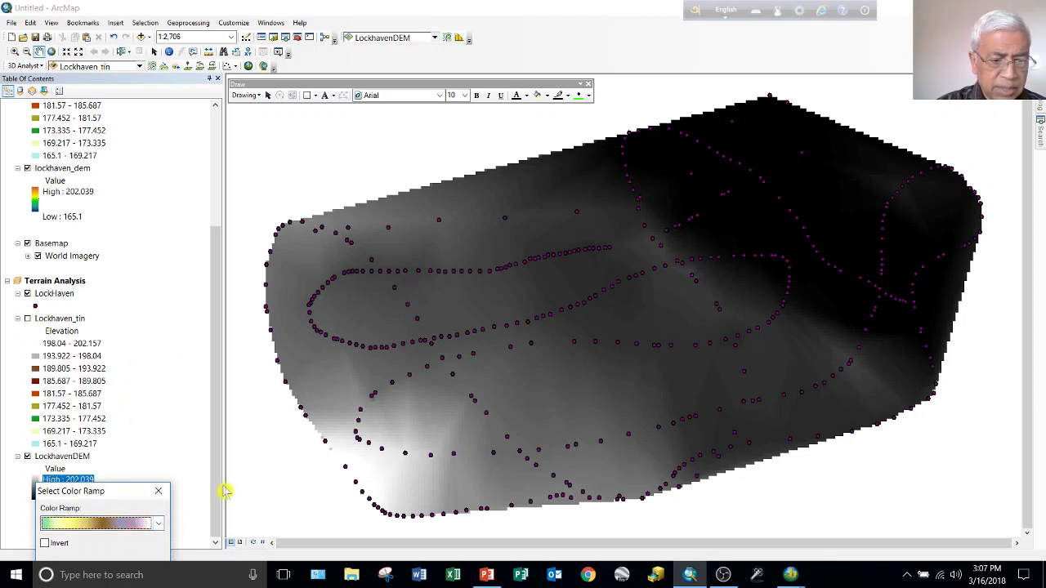
left_click(196, 525)
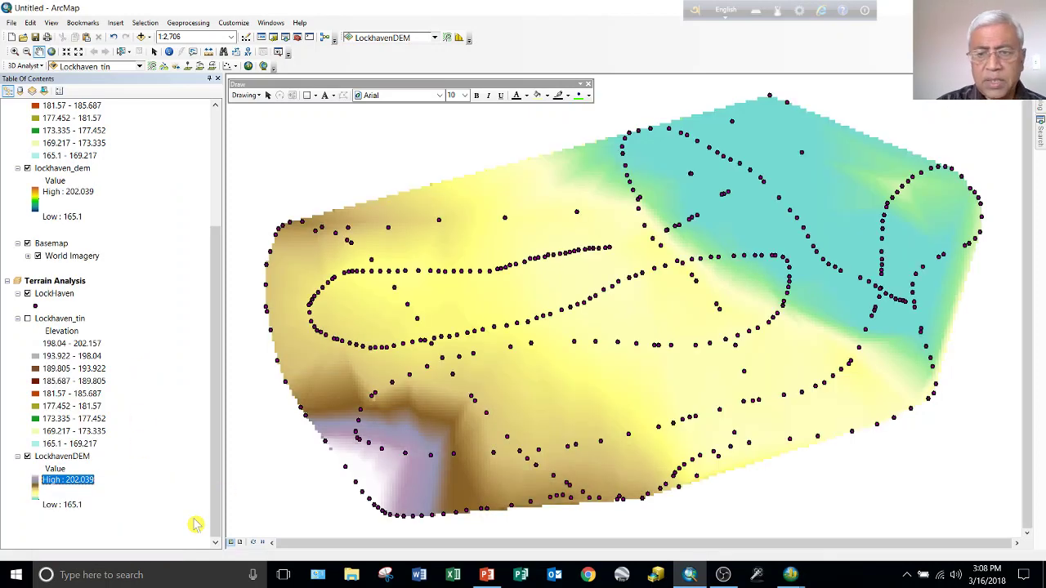
left_click(28, 294)
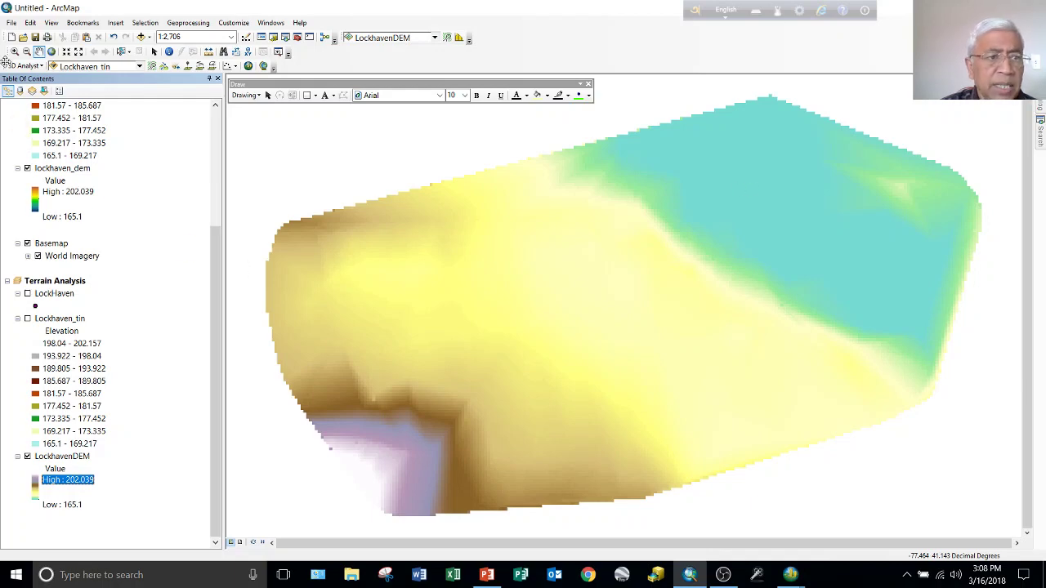
Step: Add the OpenStreetMap basemap to the Terrain Analysis data frame
left_click(11, 24)
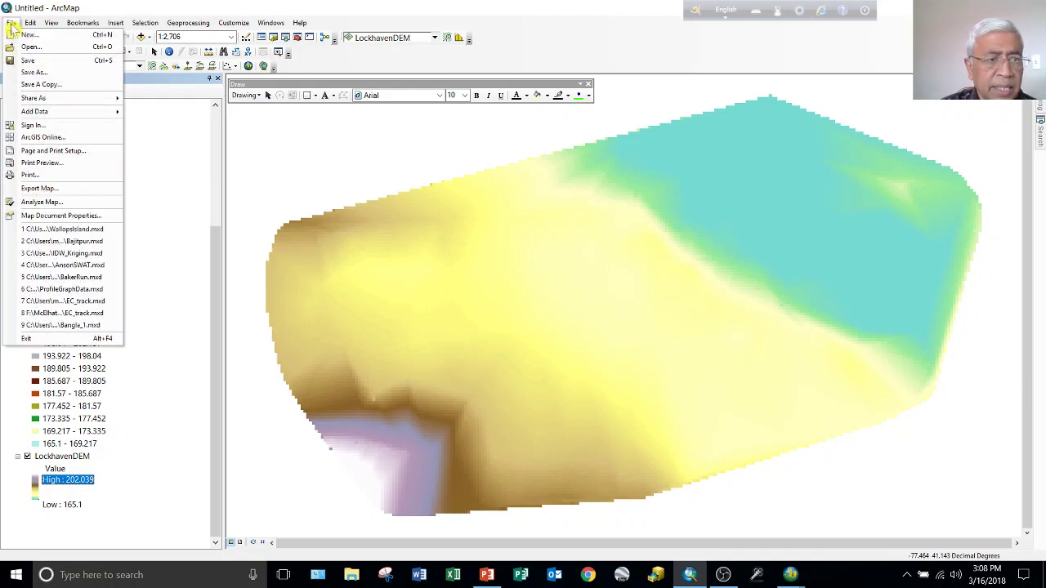
mouse_move(70, 110)
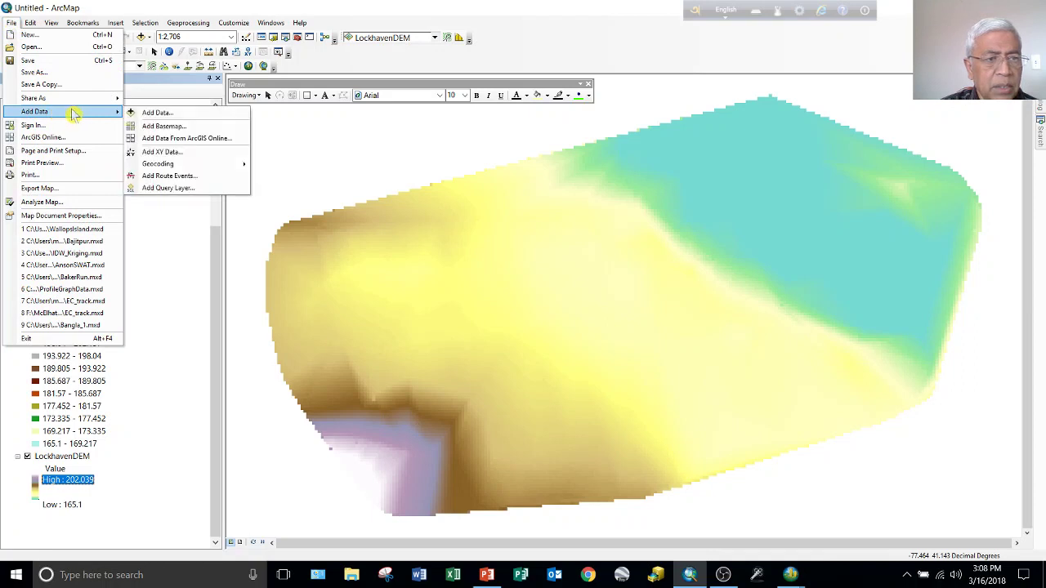
left_click(167, 128)
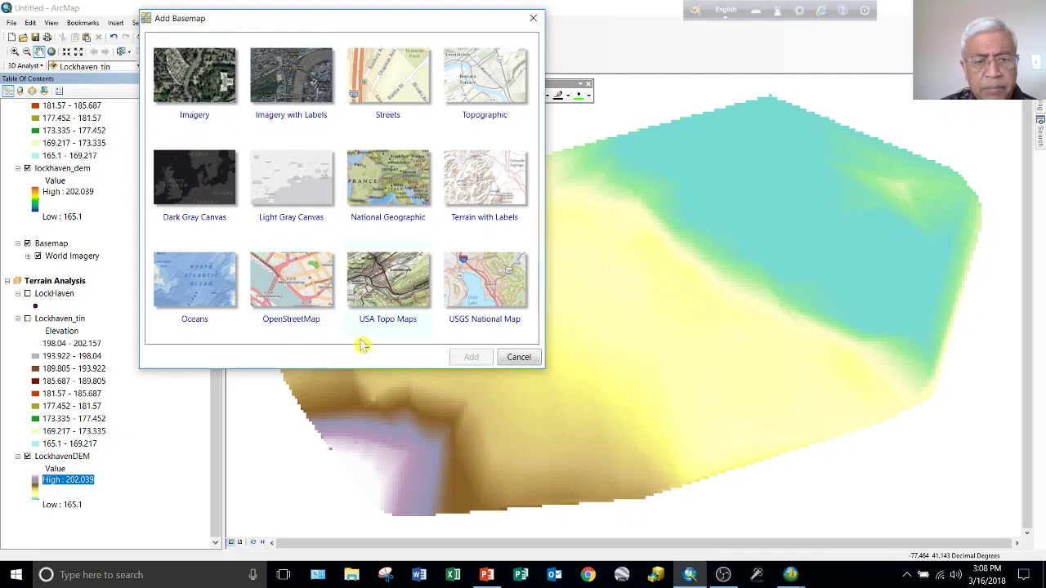
left_click(292, 278)
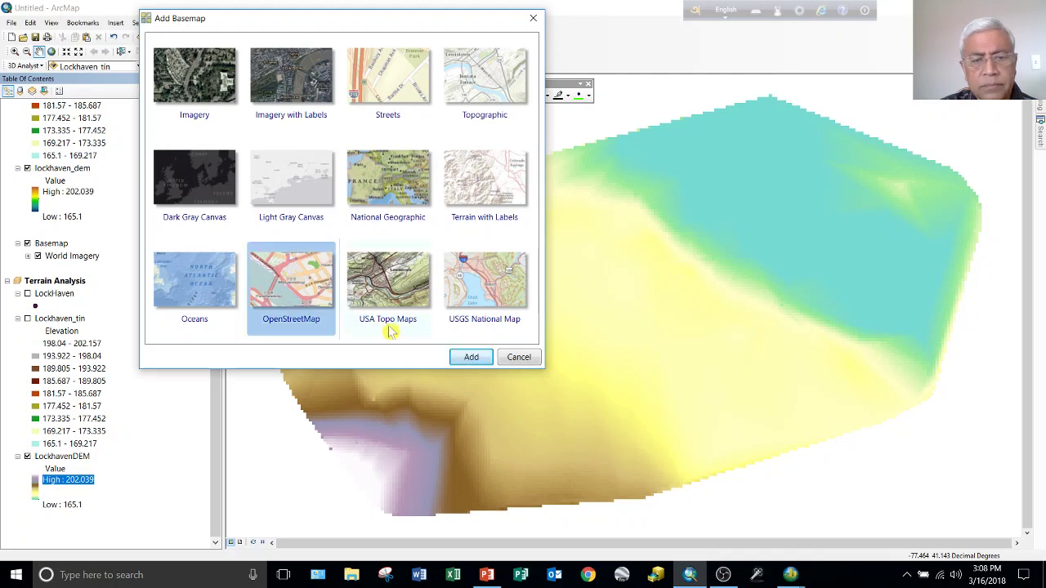
left_click(472, 358)
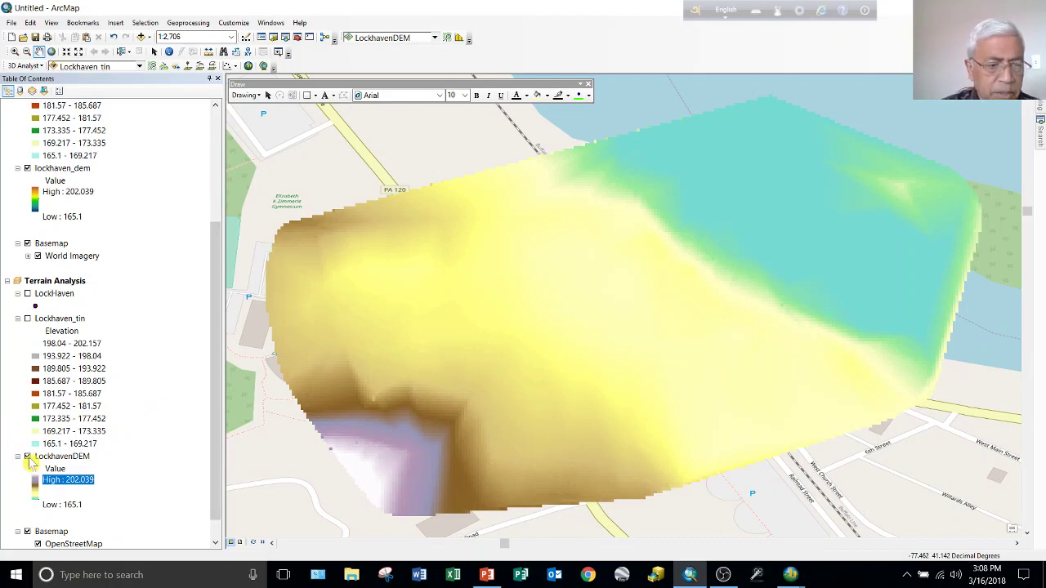
Step: Hide and show LockhavenDEM again to compare the elevation raster with the streets and river on the basemap
left_click(28, 458)
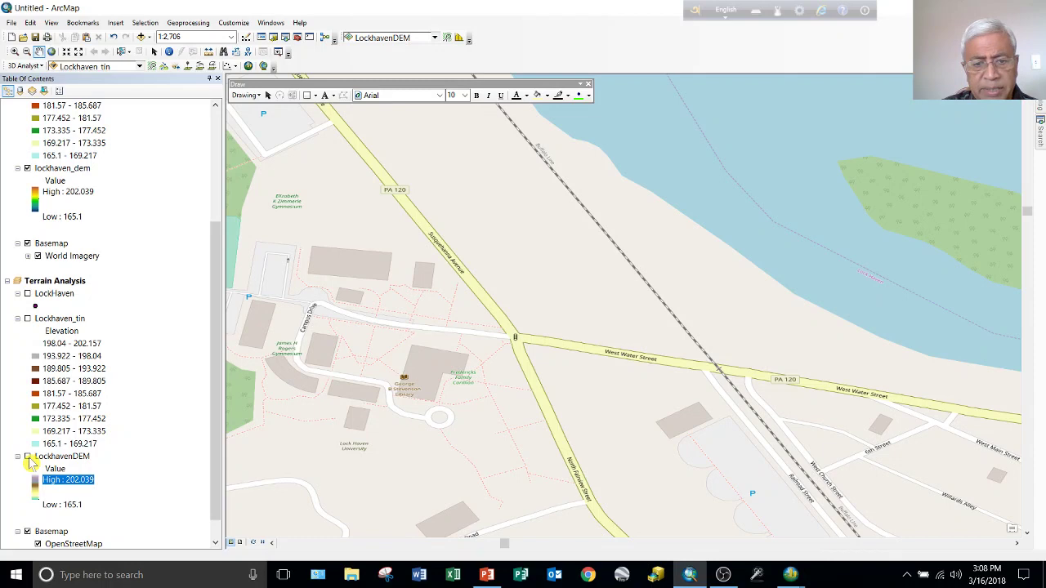
left_click(28, 457)
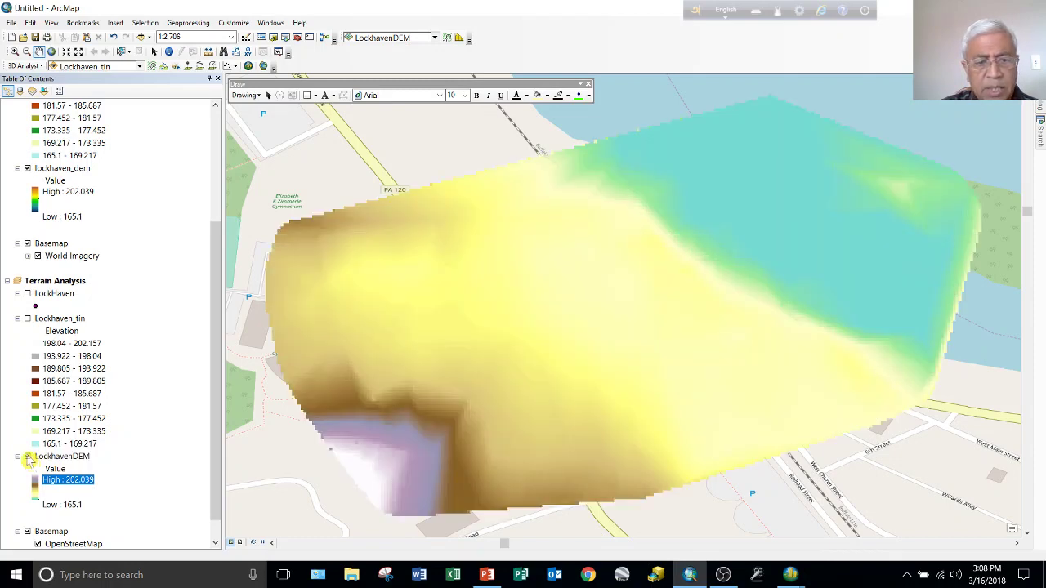
left_click_drag(210, 369, 210, 248)
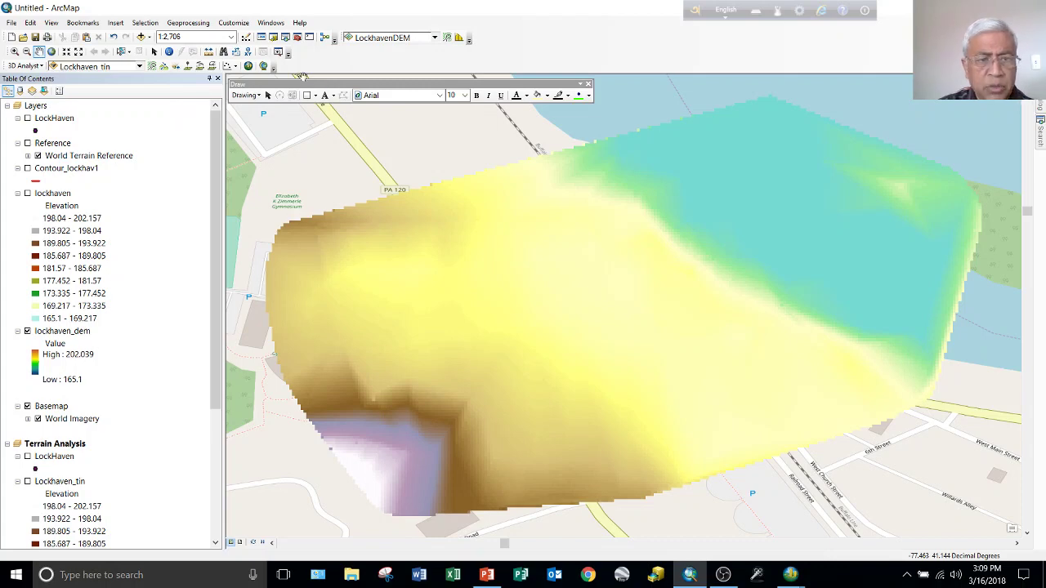
Step: Start the Contour tool from the Spatial Analyst Surface toolset with LockhavenDEM as the input raster
left_click(298, 39)
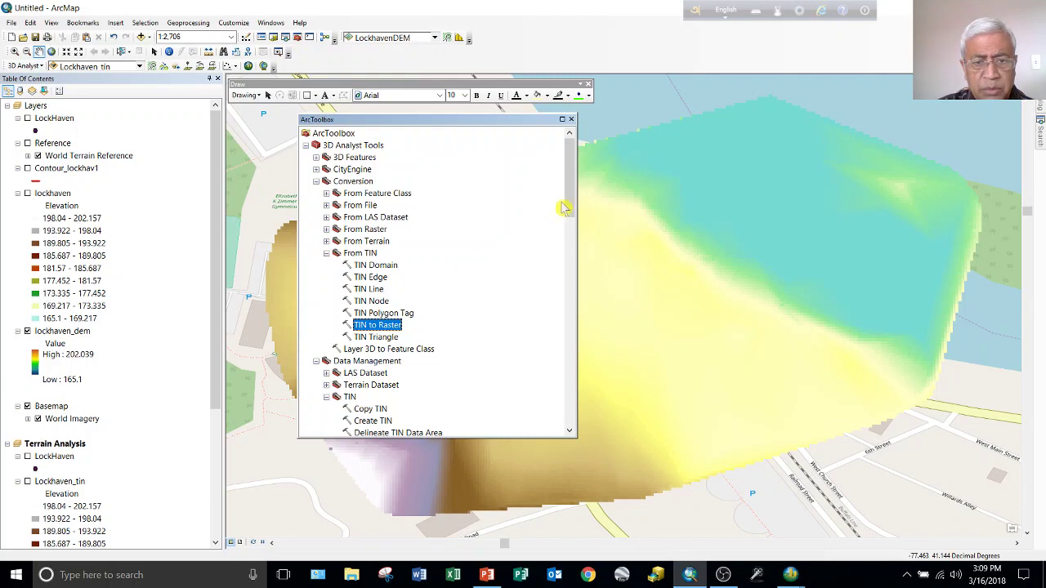
left_click_drag(566, 200, 559, 423)
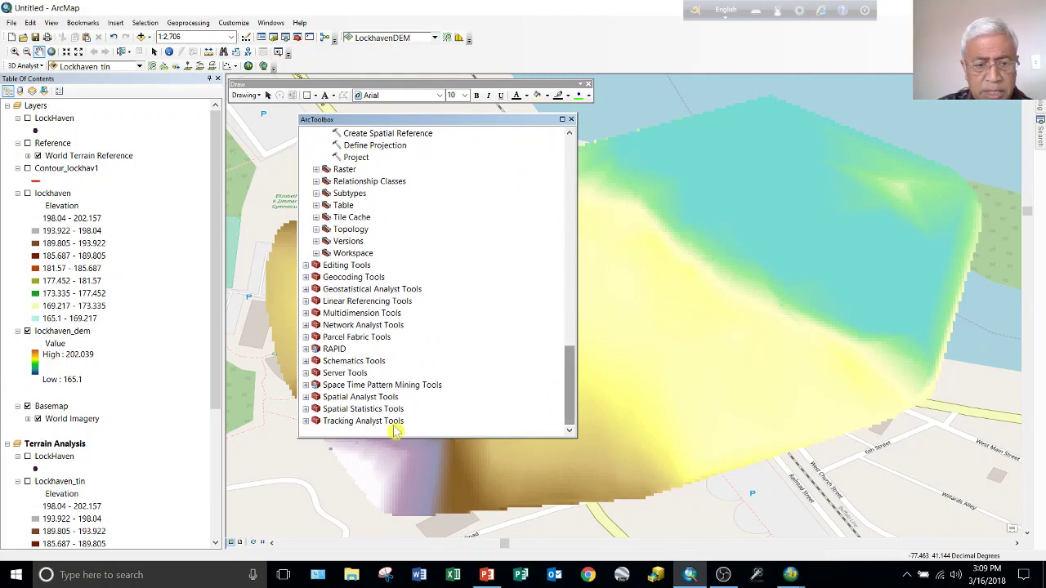
double_click(319, 398)
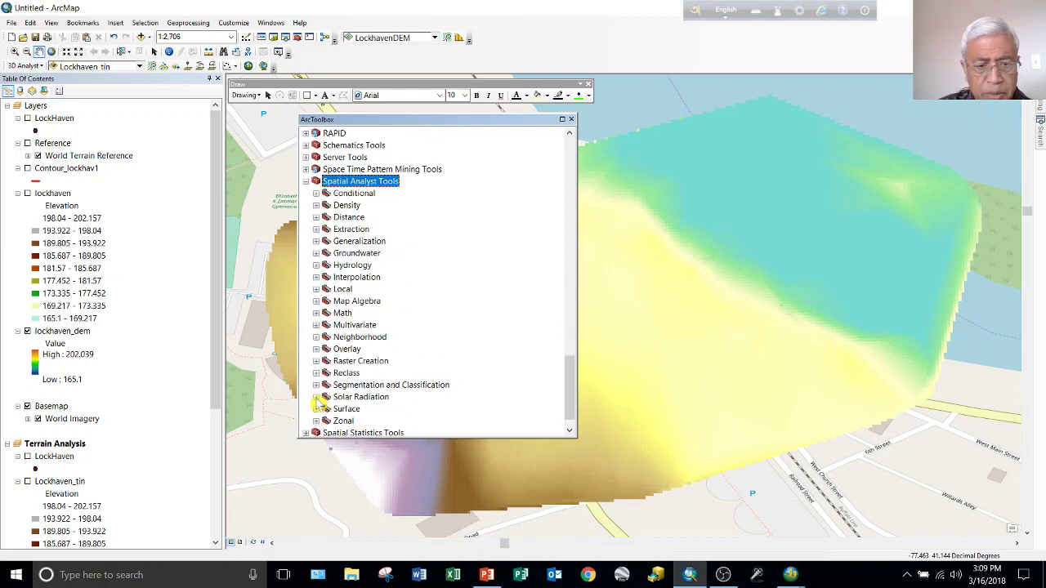
double_click(333, 410)
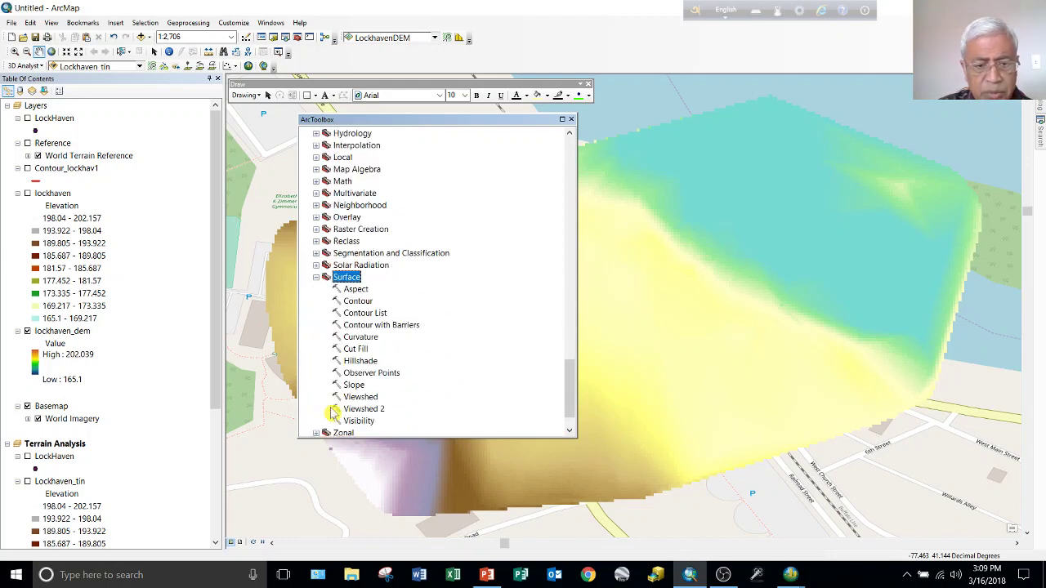
left_click(358, 301)
double_click(360, 303)
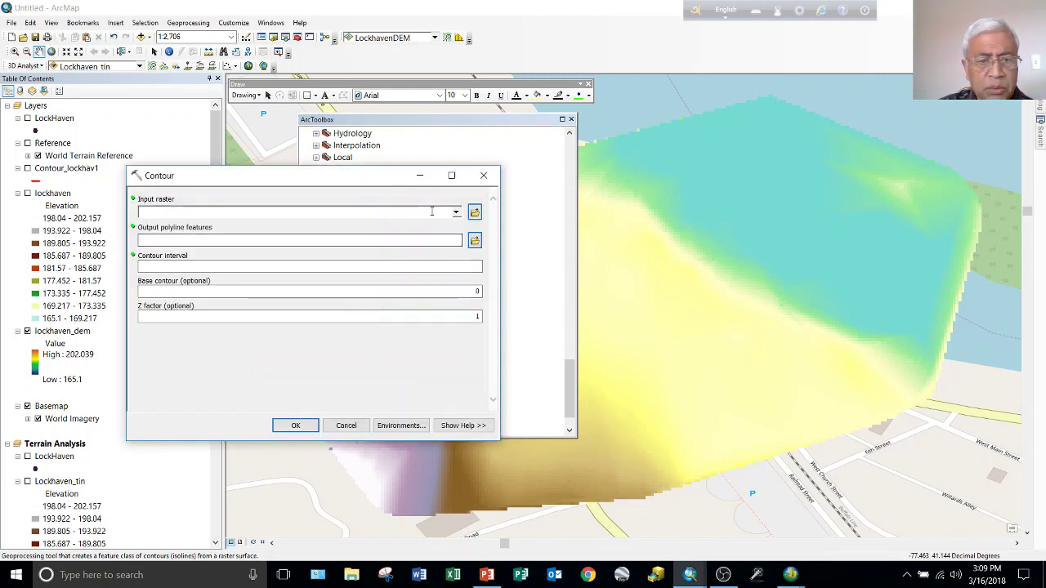
left_click(456, 213)
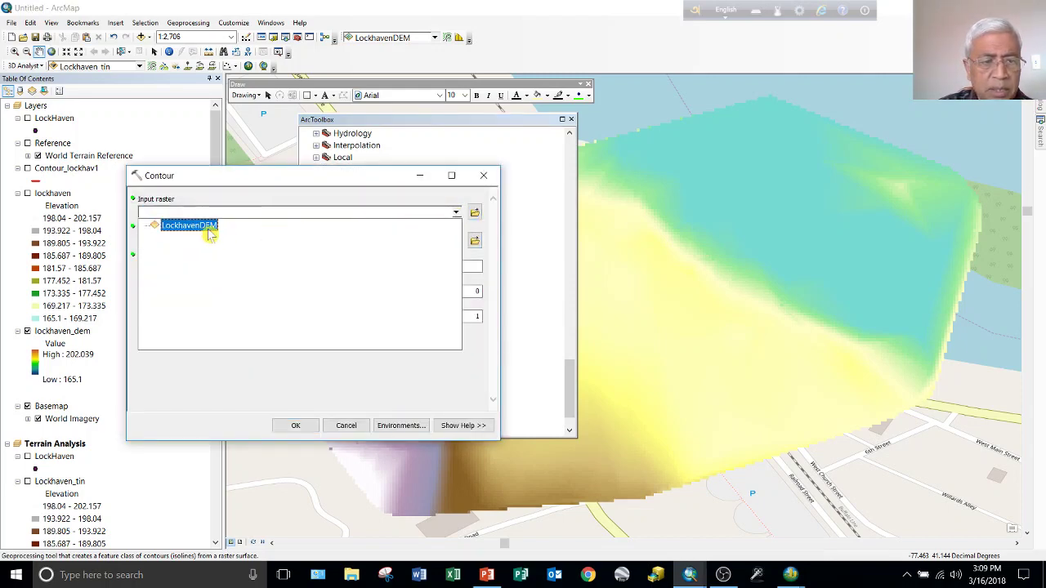
left_click(204, 235)
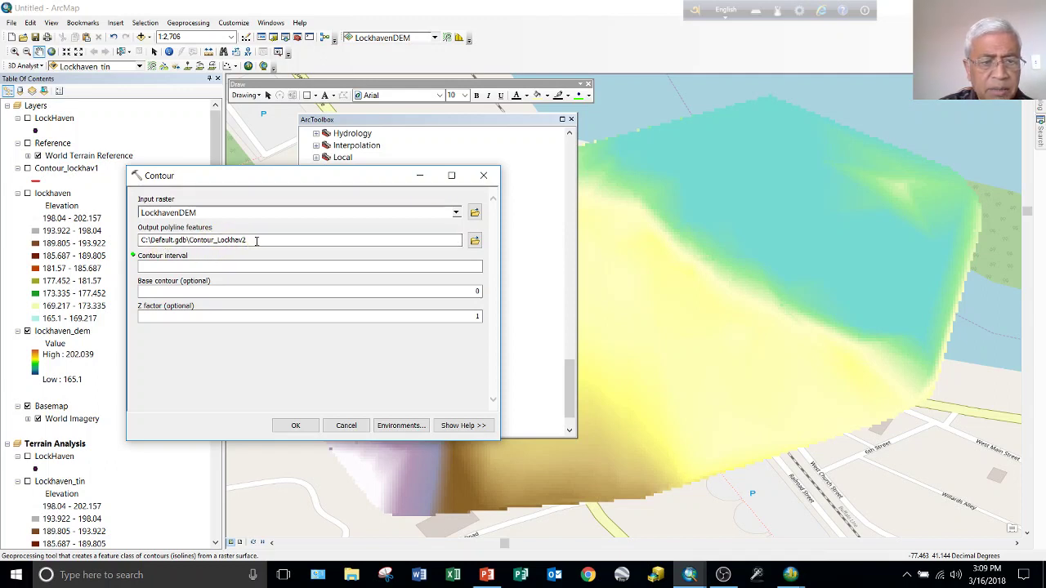
Step: Name the output polyline features Contours in Default.gdb, set the contour interval to 2, and generate the contours
left_click(254, 241)
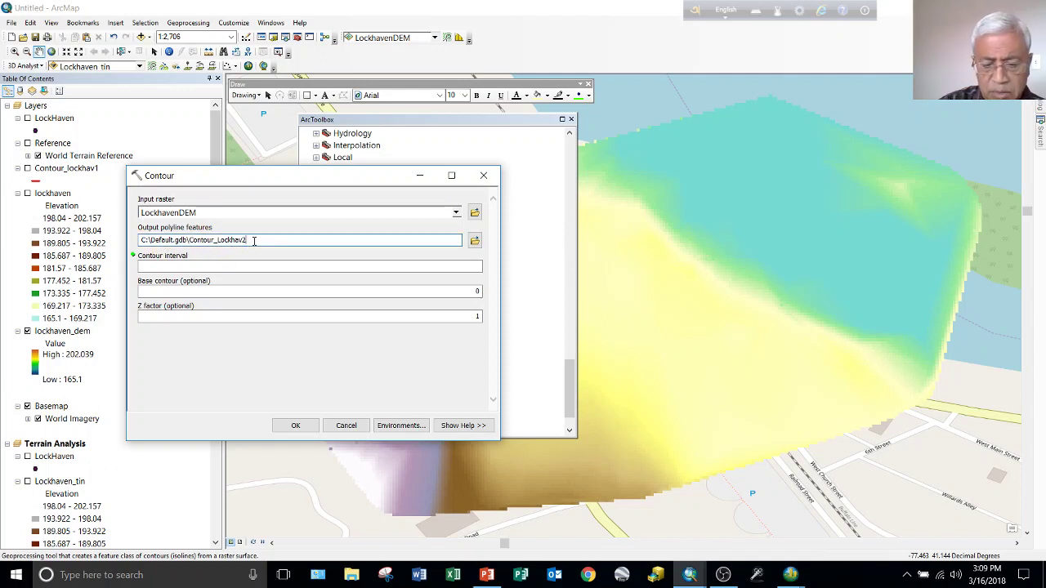
key("BackSpace")
key("BackSpace")
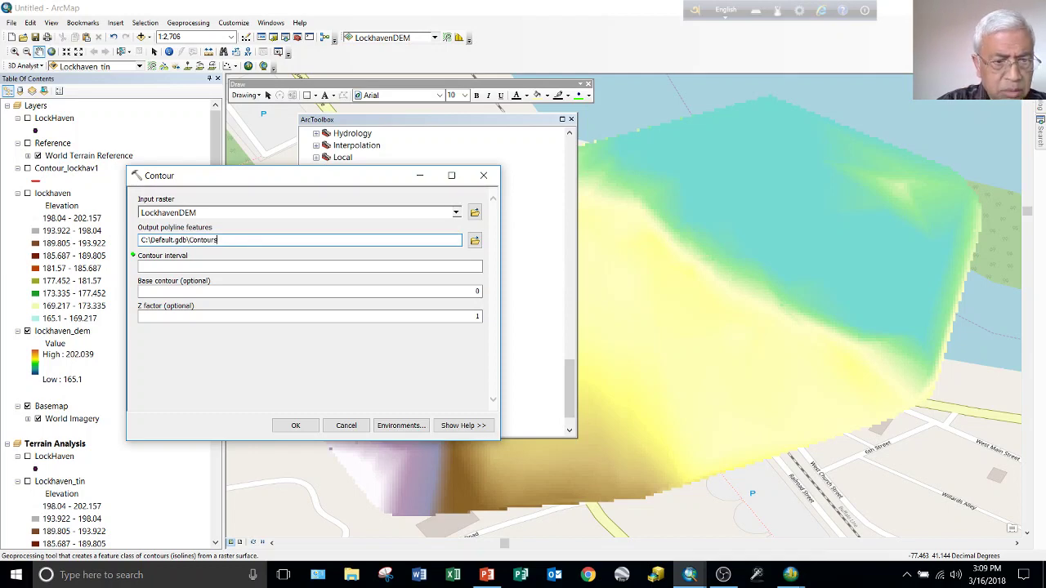
left_click(408, 264)
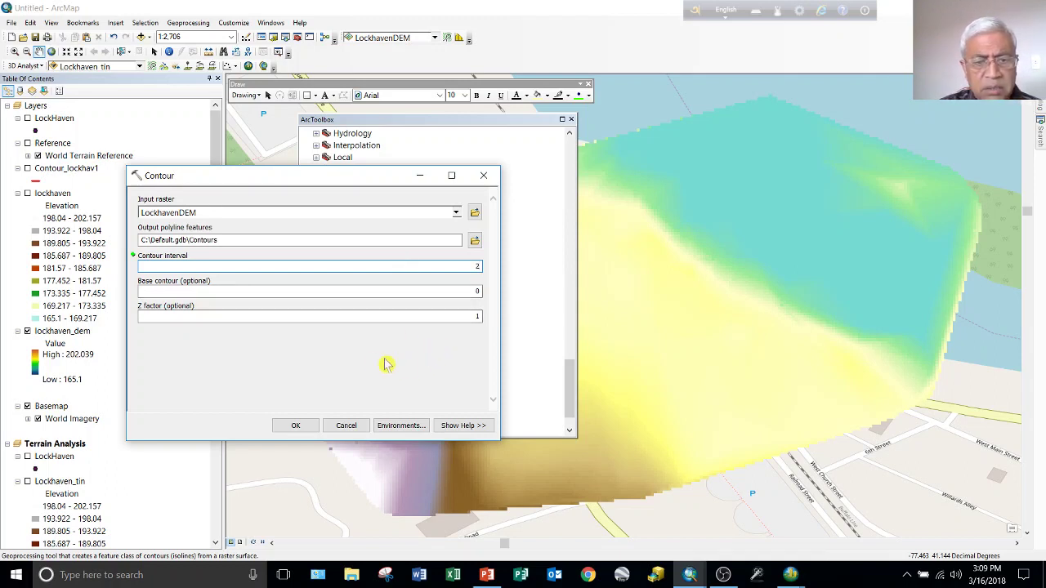
left_click(297, 428)
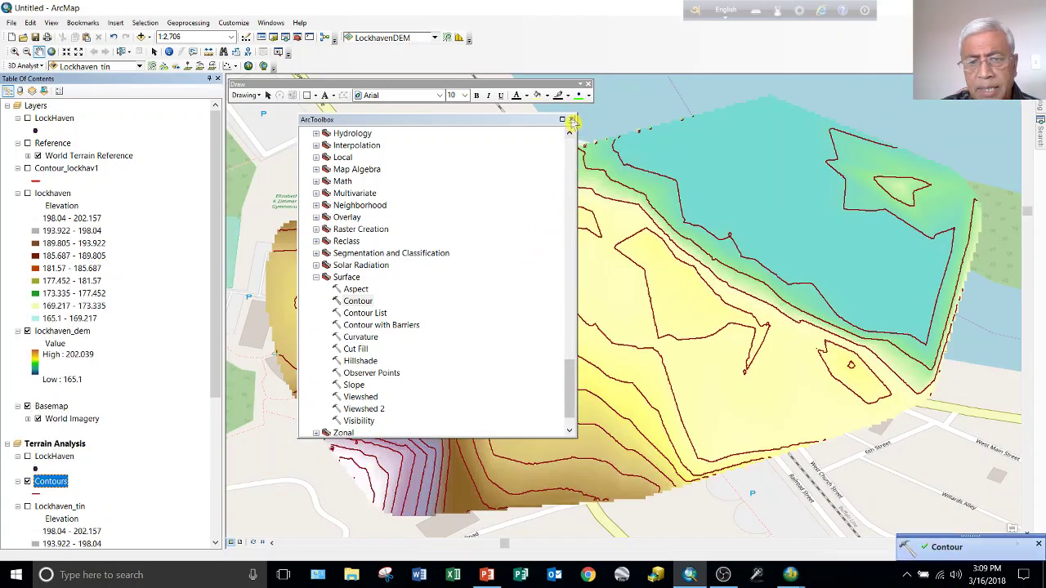
left_click(571, 119)
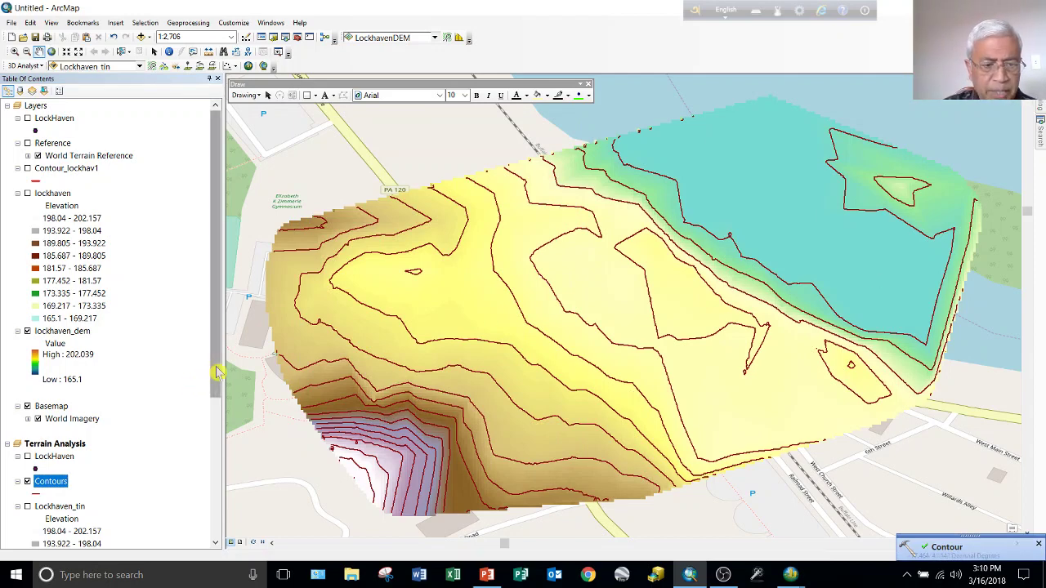
Step: Turn on feature labels for the Contours layer, using Contour as the label field
scroll(222, 382, "down", 1)
left_click_drag(222, 383, 221, 446)
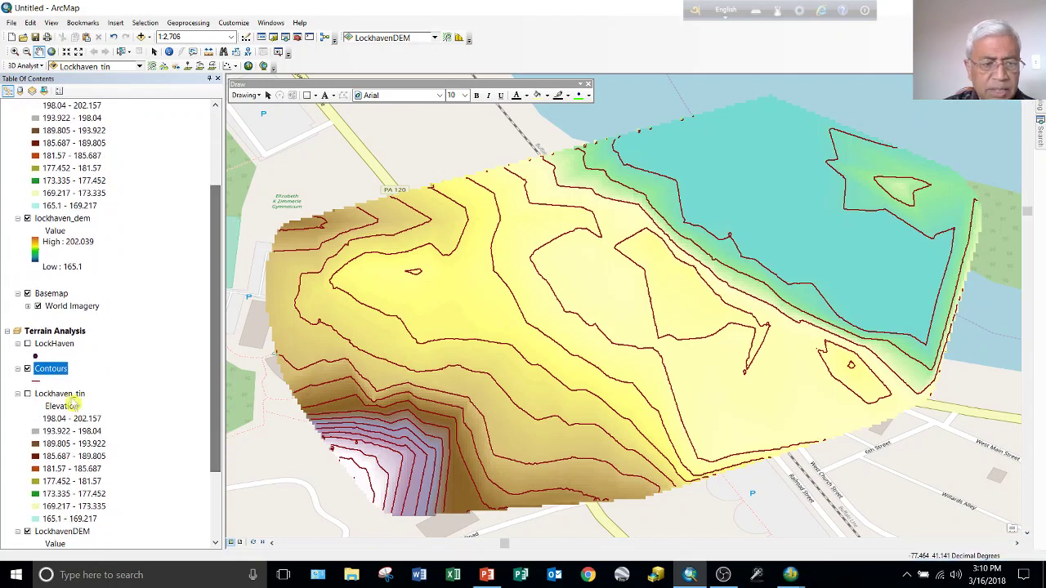
right_click(50, 369)
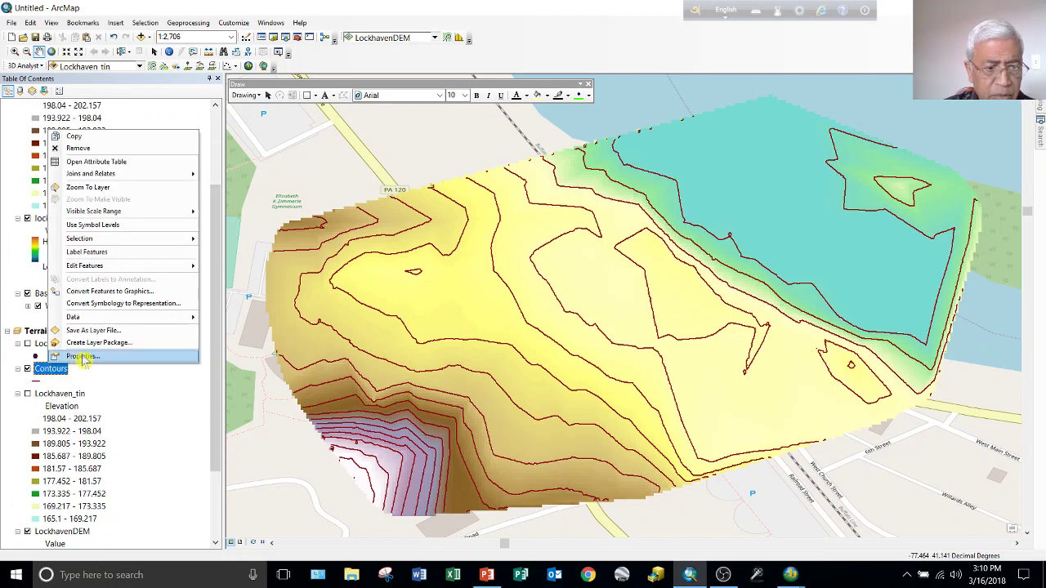
left_click(73, 344)
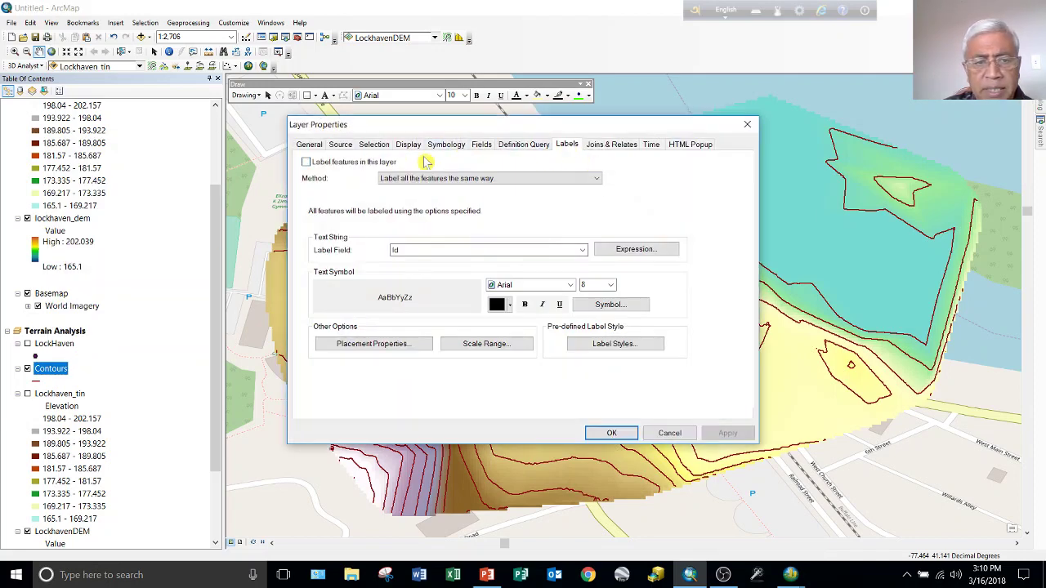
left_click(307, 165)
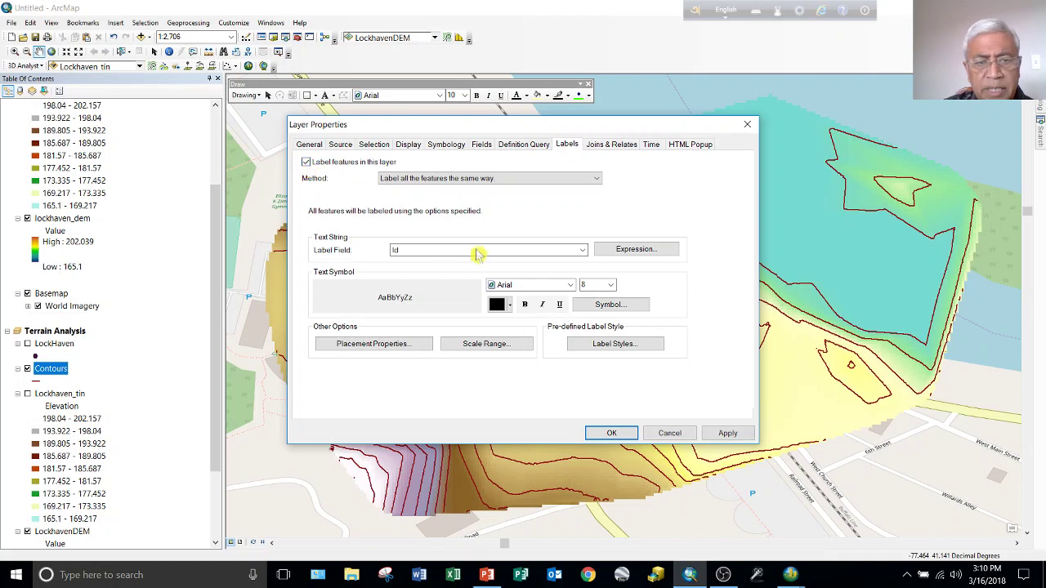
left_click(582, 251)
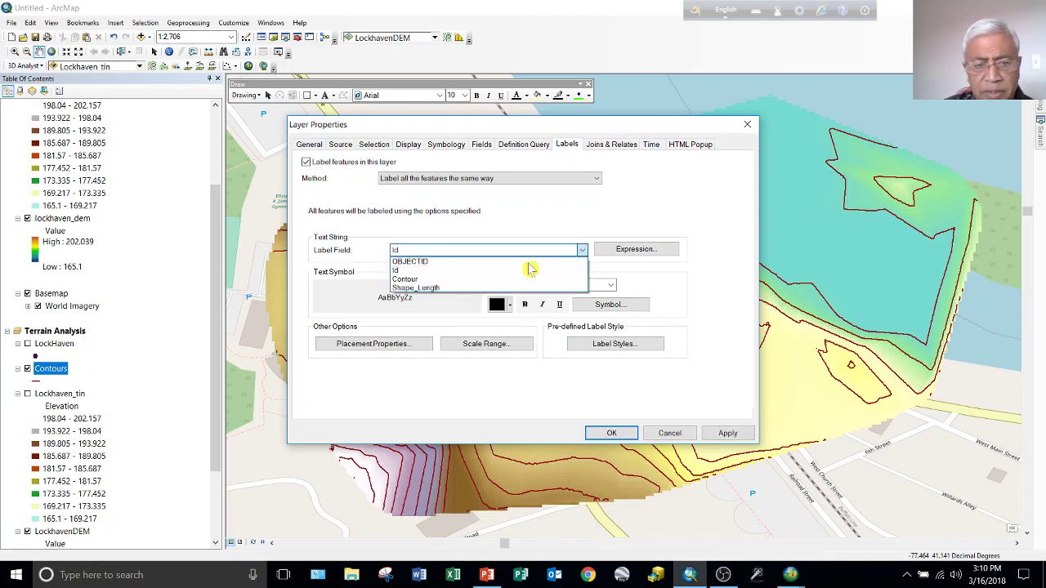
left_click(494, 274)
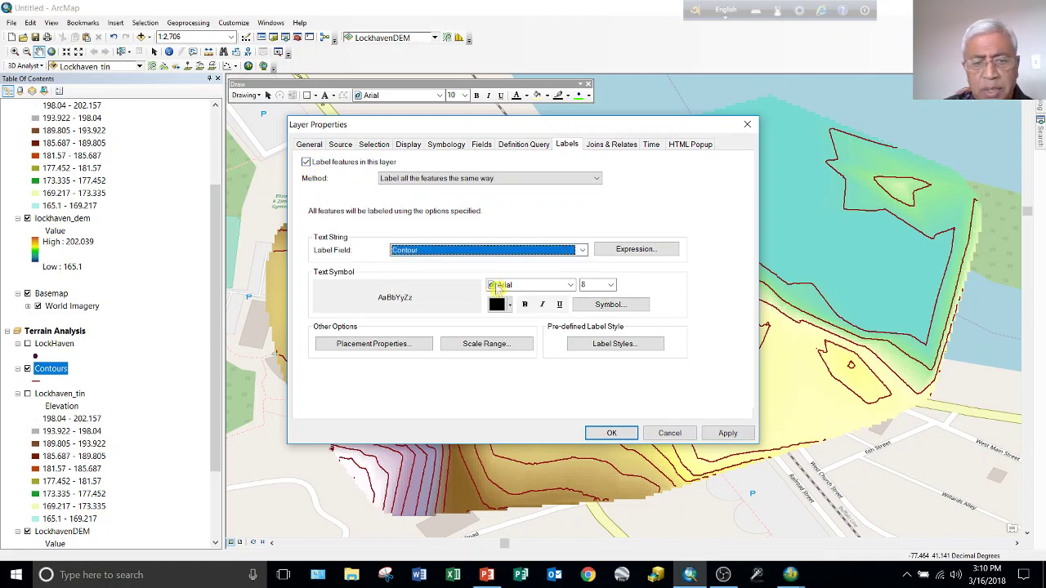
Step: Set the contour label text size to 10 and apply the label settings
left_click(610, 285)
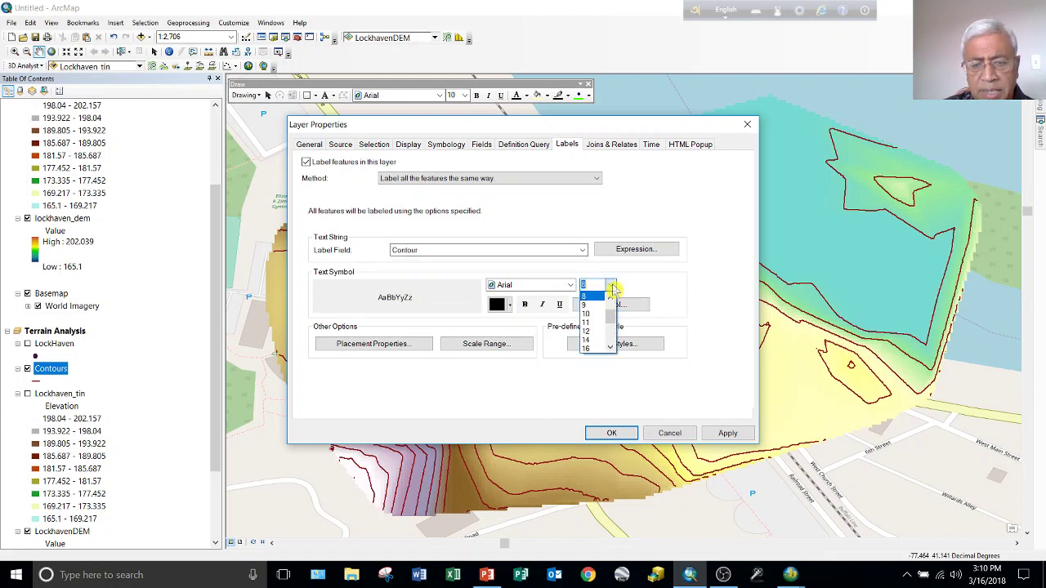
left_click(598, 315)
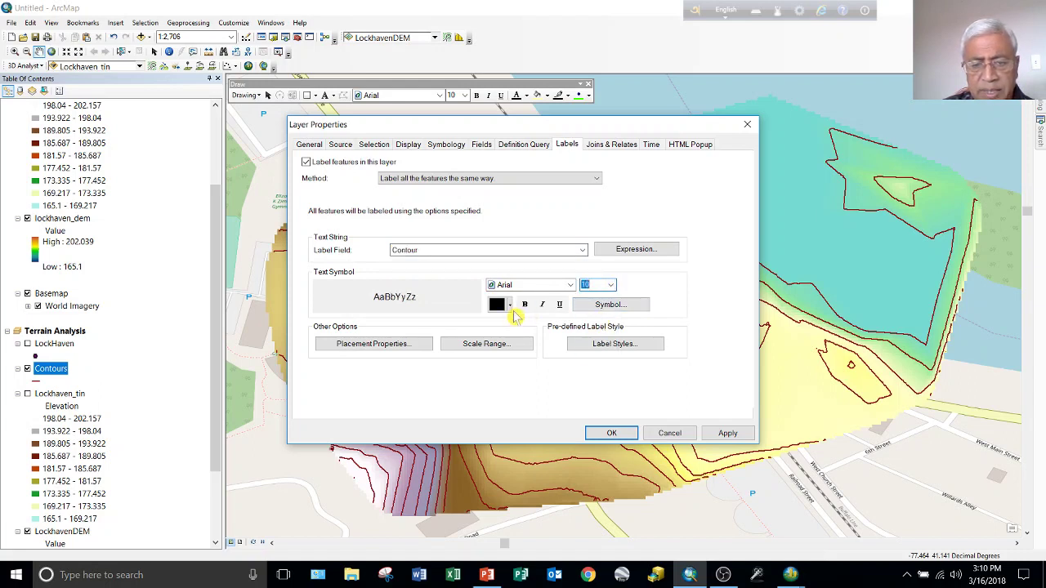
left_click(727, 433)
left_click(611, 434)
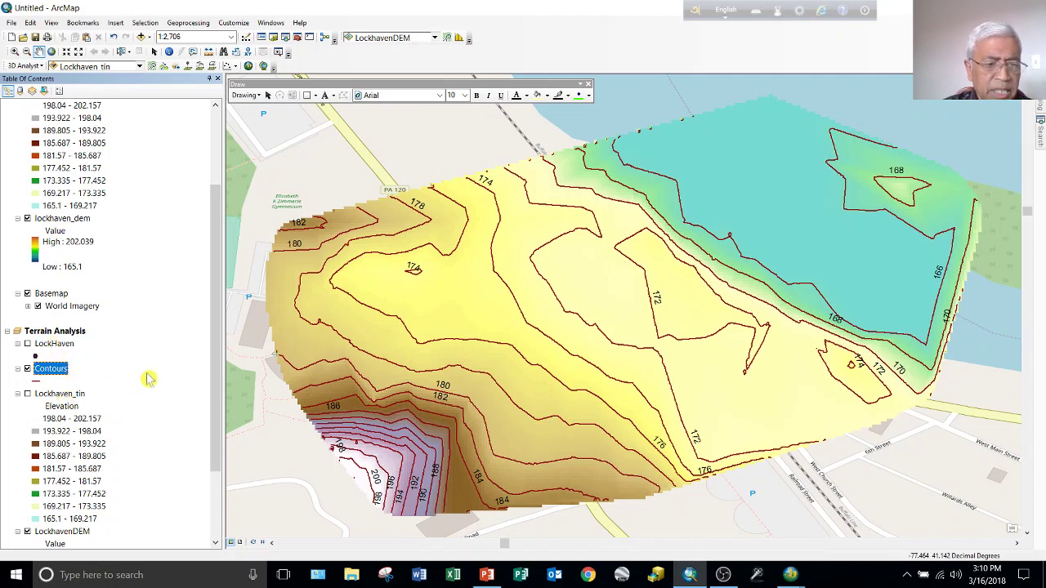
left_click_drag(220, 368, 232, 426)
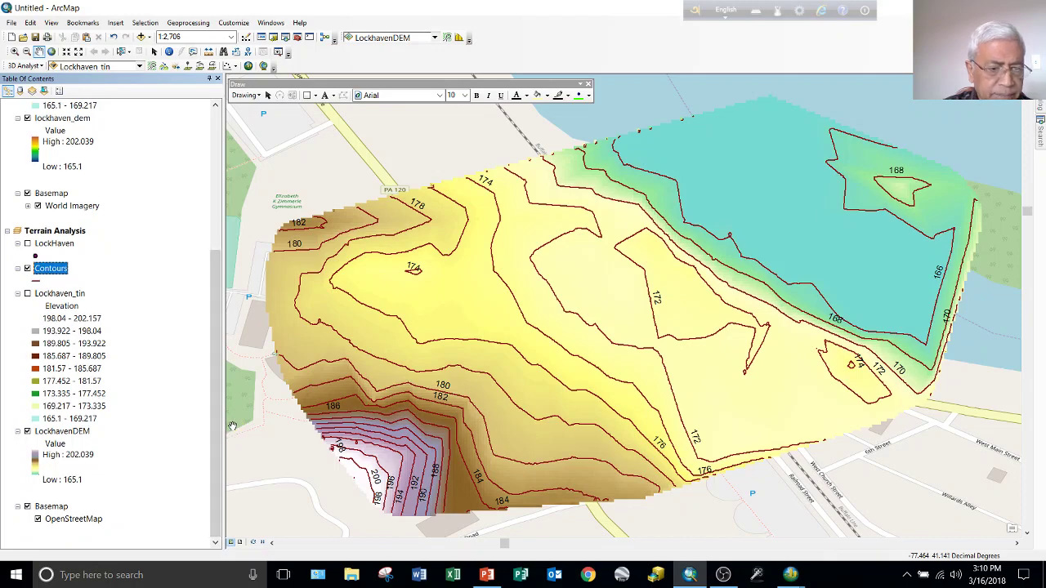
left_click_drag(221, 420, 206, 230)
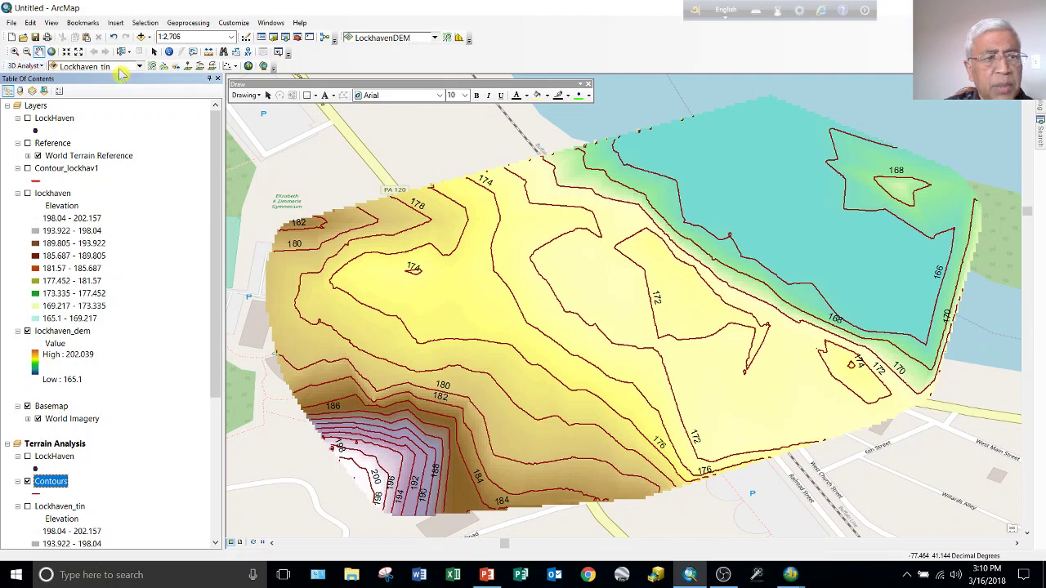
Step: Interpolate a straight line on Lockhaven_tin from the surface's western edge to its northeastern edge and create its profile graph
left_click(198, 68)
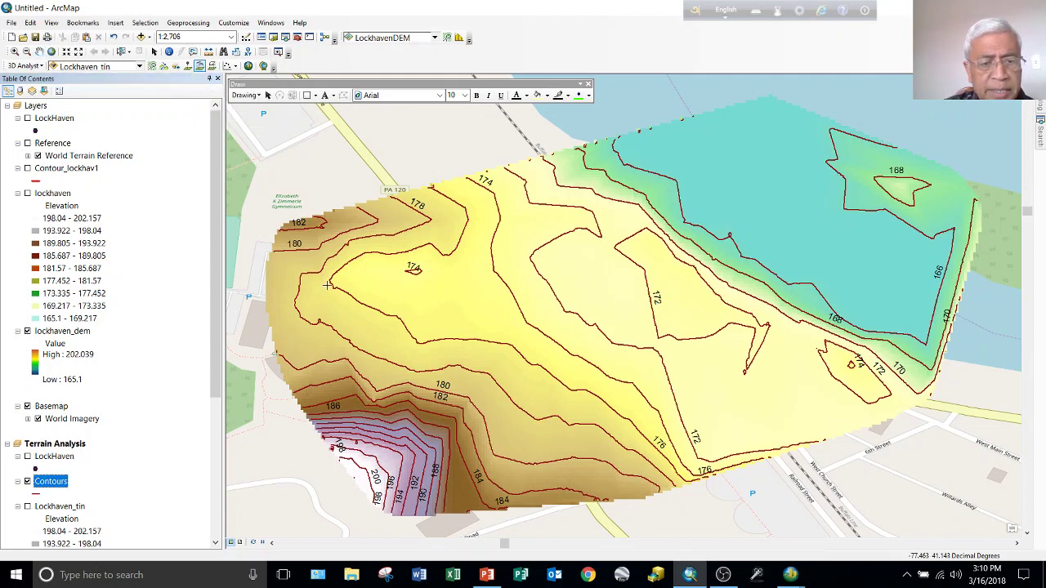
left_click(276, 331)
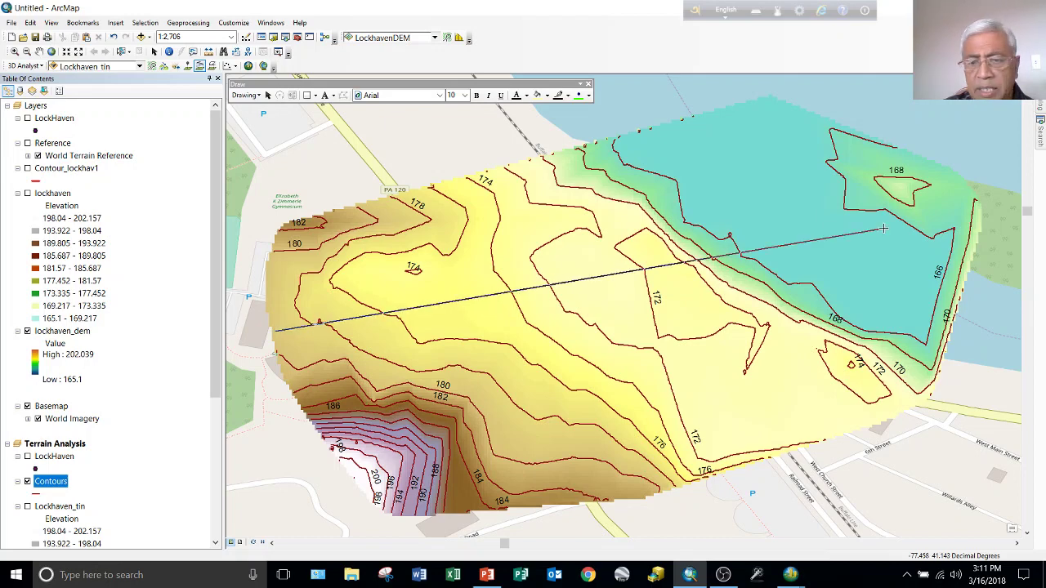
double_click(944, 173)
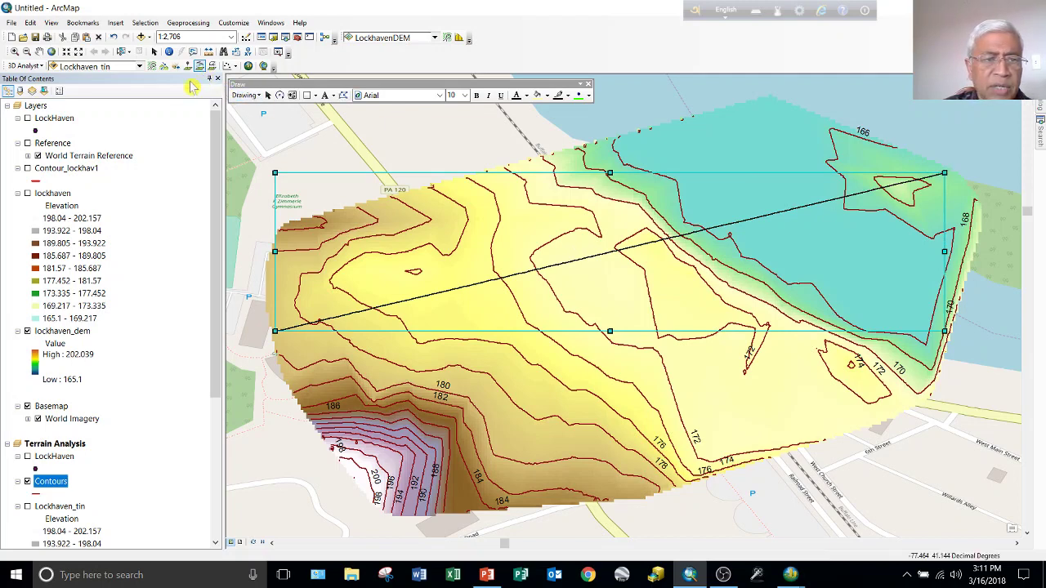
left_click(235, 69)
left_click(243, 77)
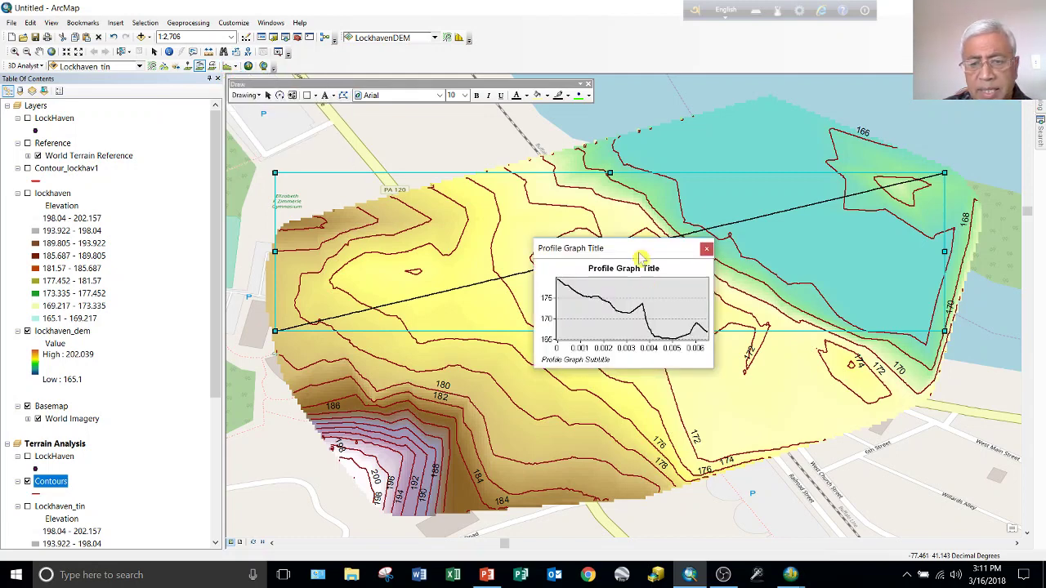
Step: Place the profile graph beneath the profile line and widen it to the line's extent to compare them, closing the graph when done
left_click_drag(570, 248, 309, 360)
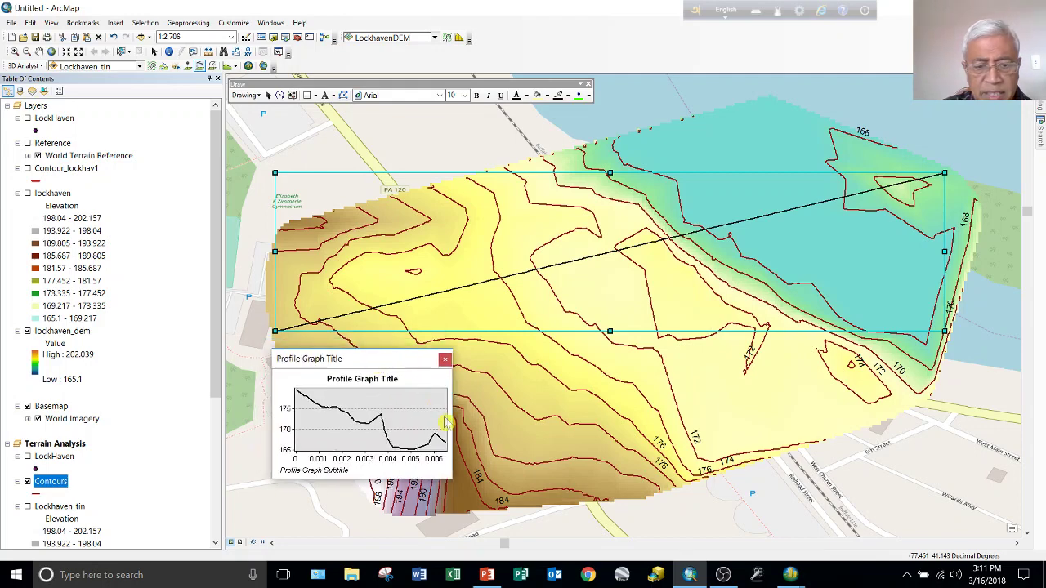
left_click_drag(454, 376, 1001, 346)
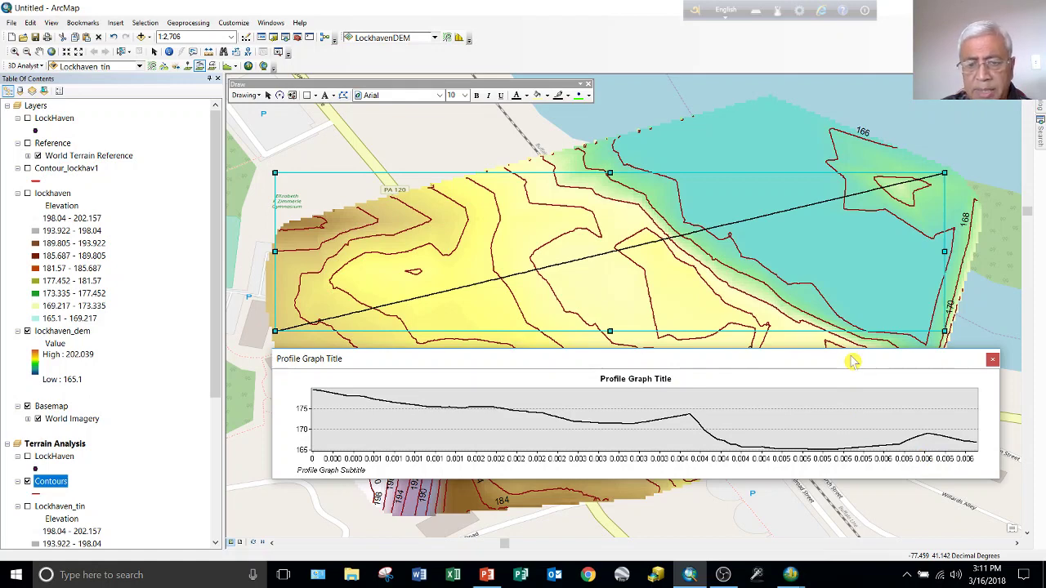
left_click(992, 363)
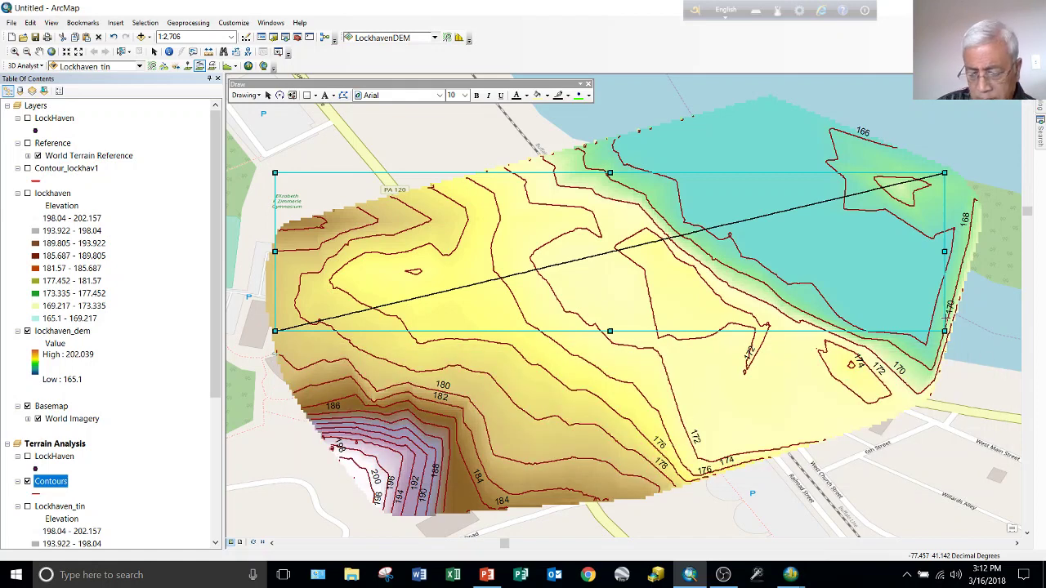
Step: Replace the profile line with a straight one from the surface's northwestern edge to its southeastern edge and create its profile graph
key("Delete")
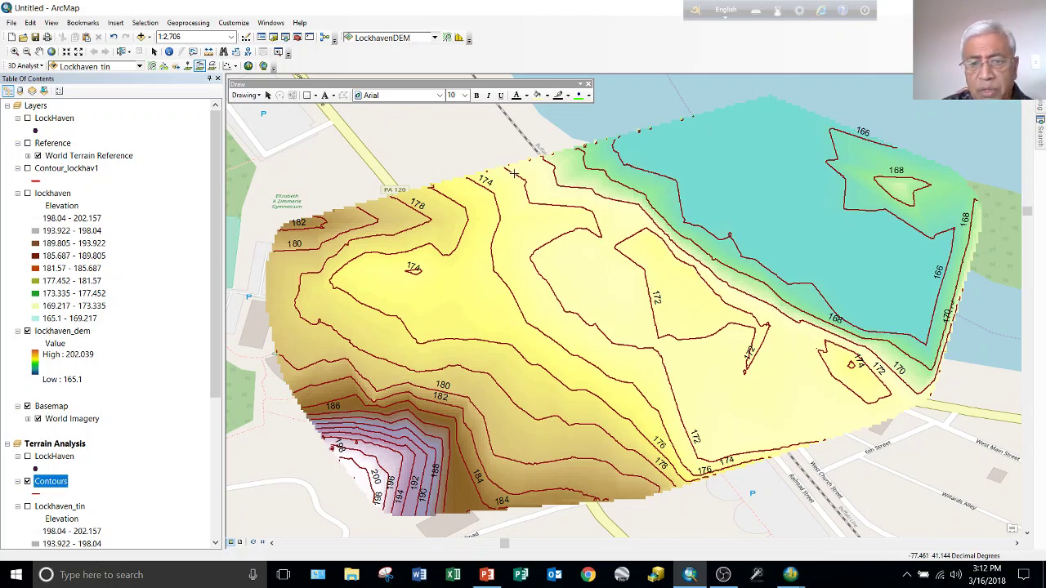
left_click(302, 229)
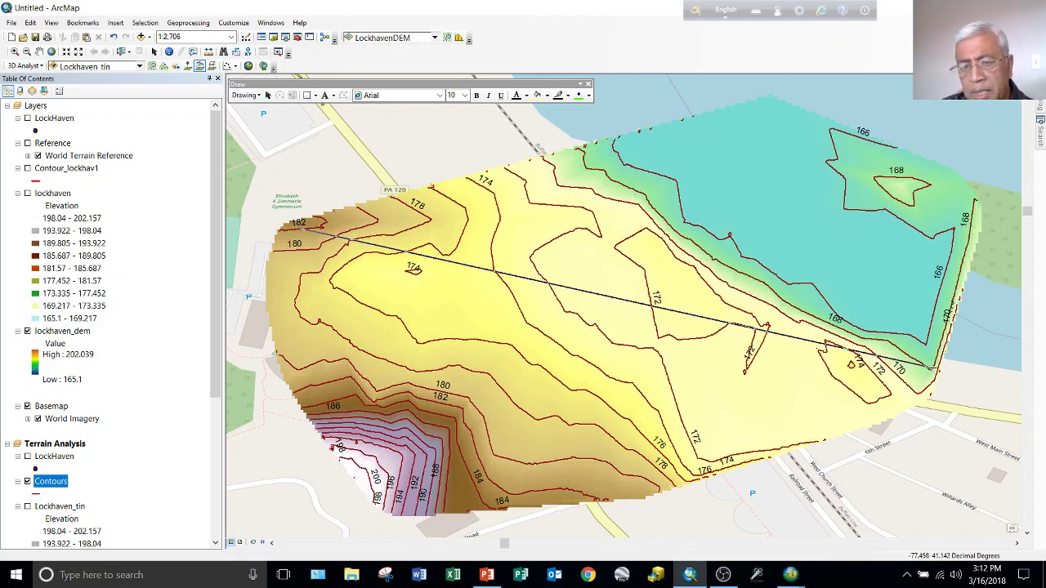
double_click(931, 368)
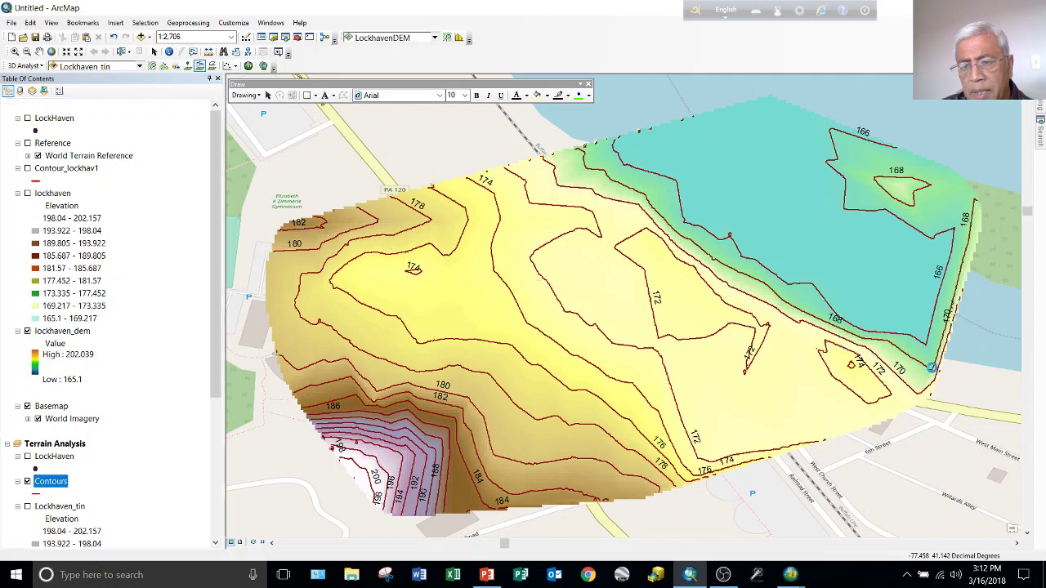
left_click(234, 66)
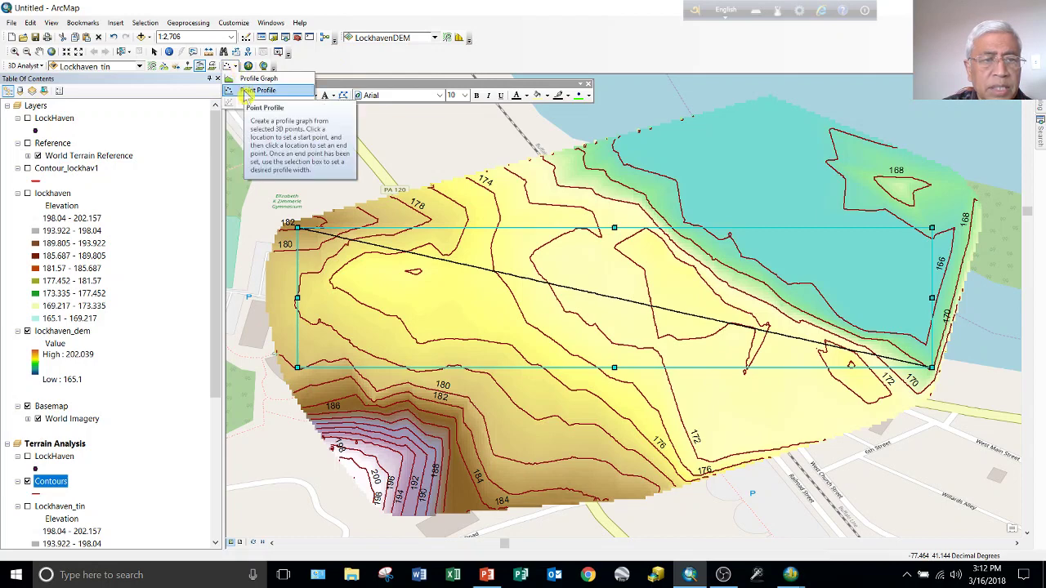
left_click(248, 79)
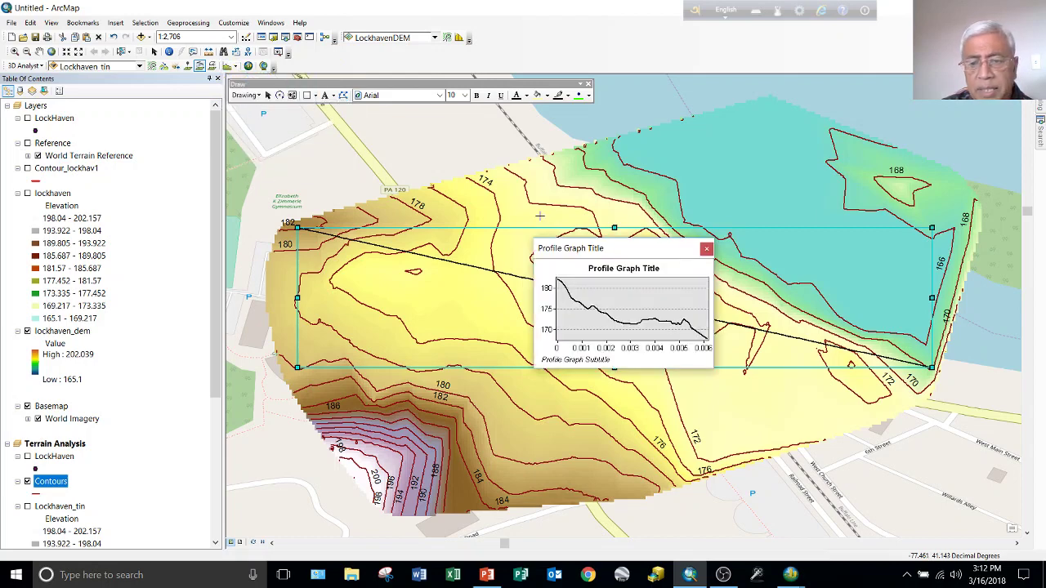
Step: Stretch the new profile graph beneath its line for comparison and review the graph's save and export options before closing it
left_click_drag(666, 253, 438, 389)
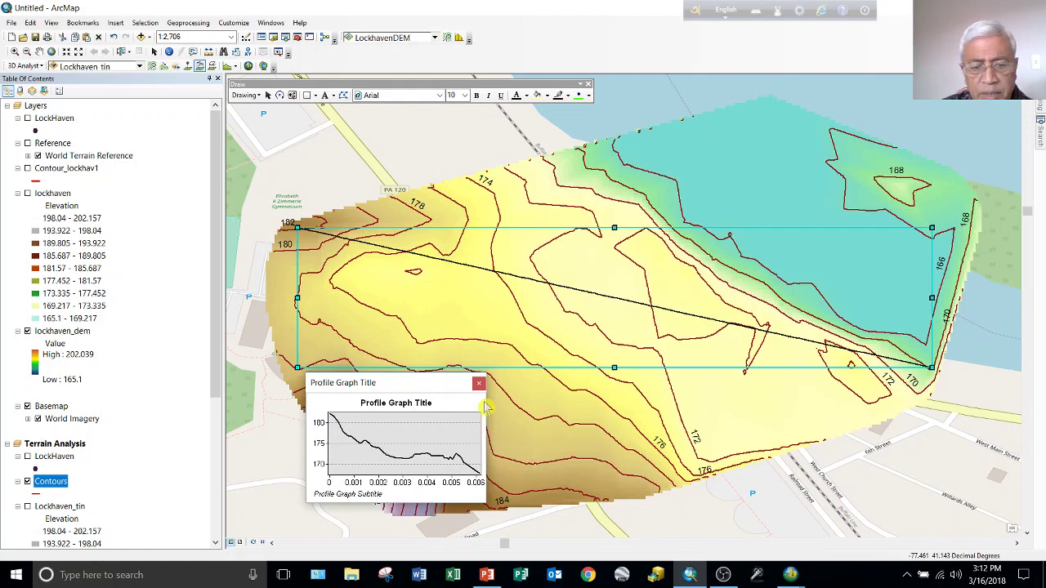
left_click_drag(485, 413, 959, 409)
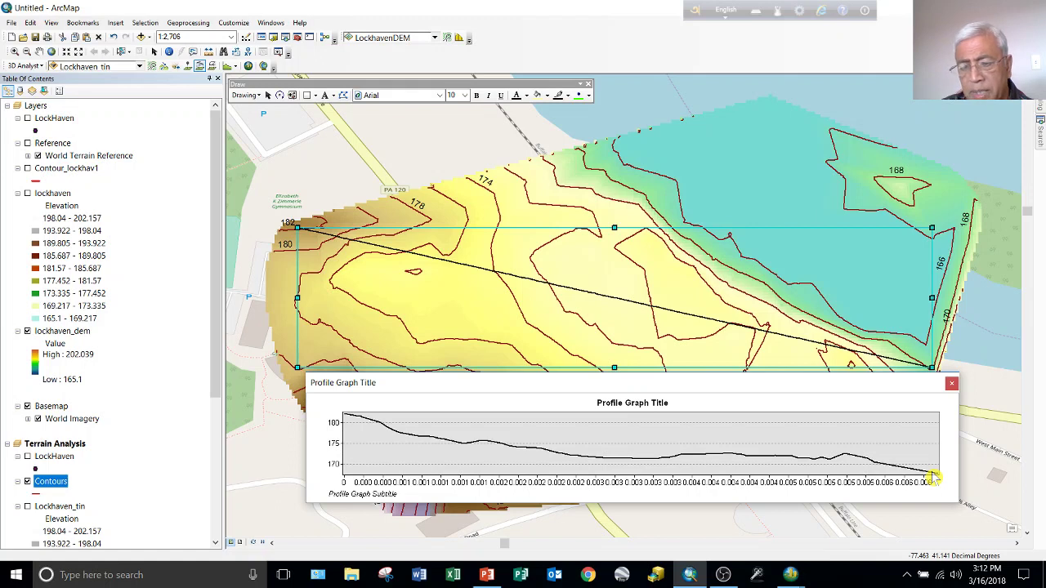
right_click(807, 395)
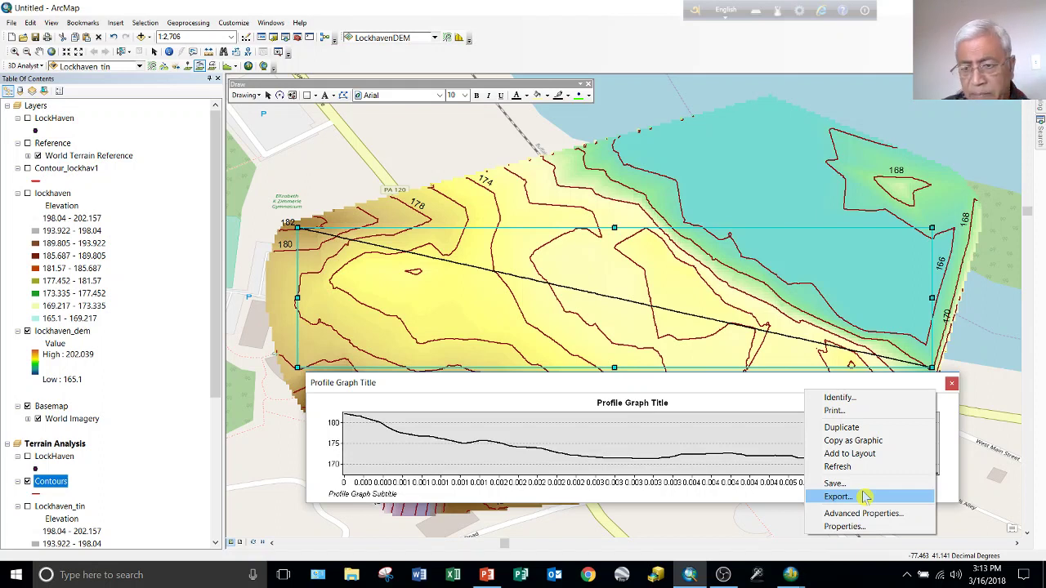
left_click(952, 385)
left_click(952, 385)
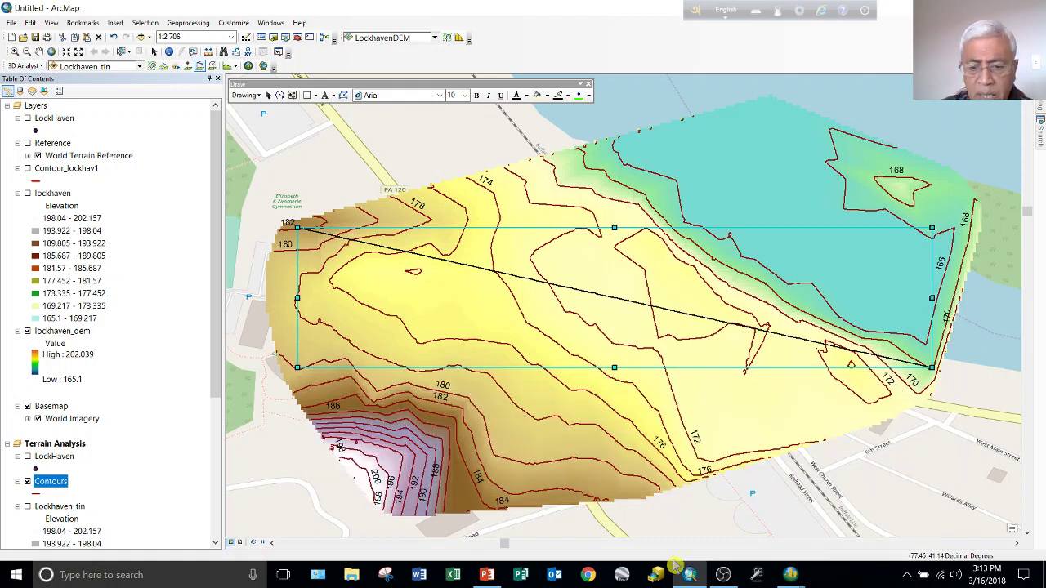
mouse_move(687, 575)
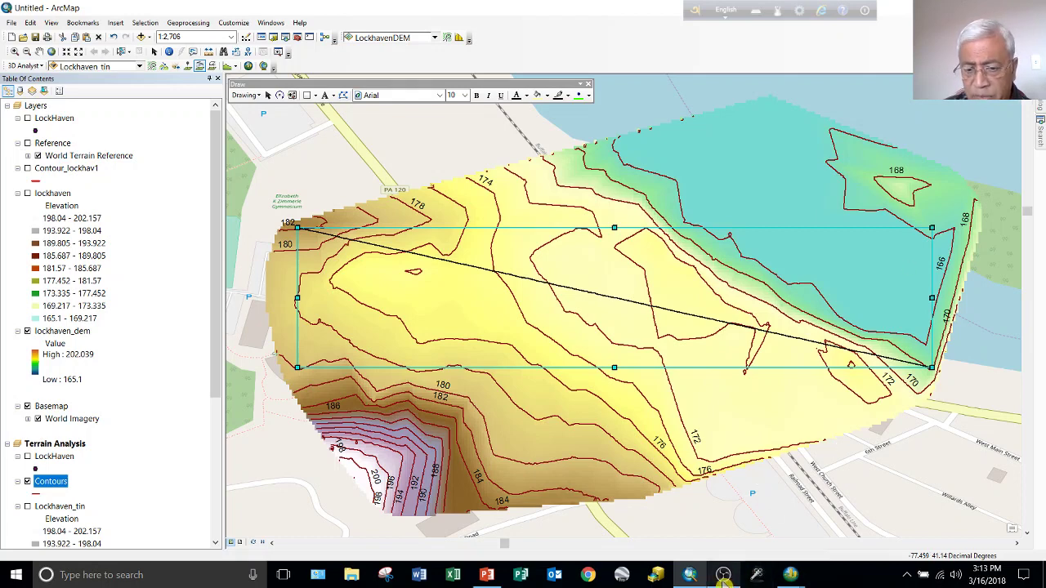
left_click(724, 577)
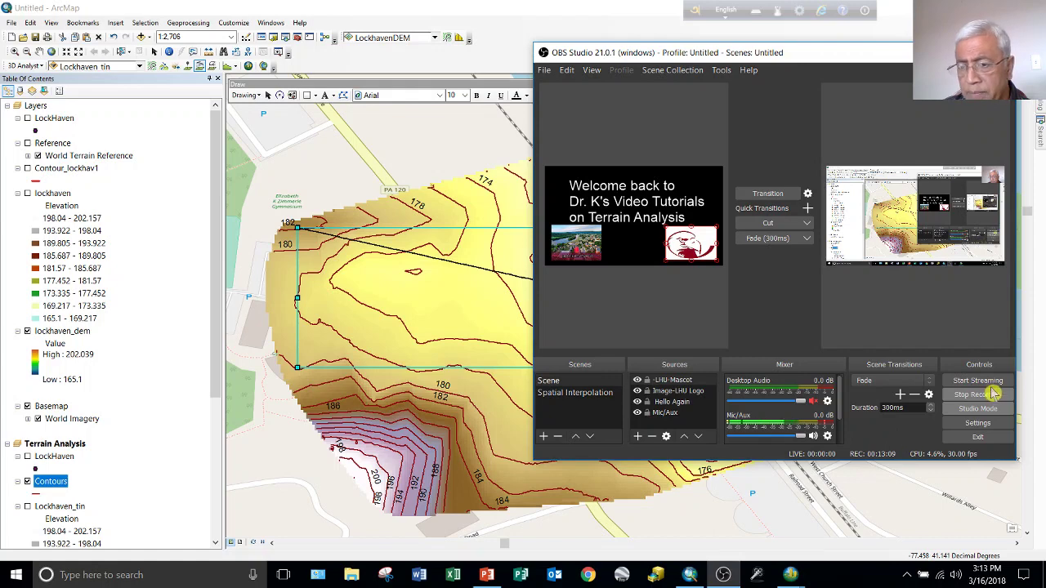